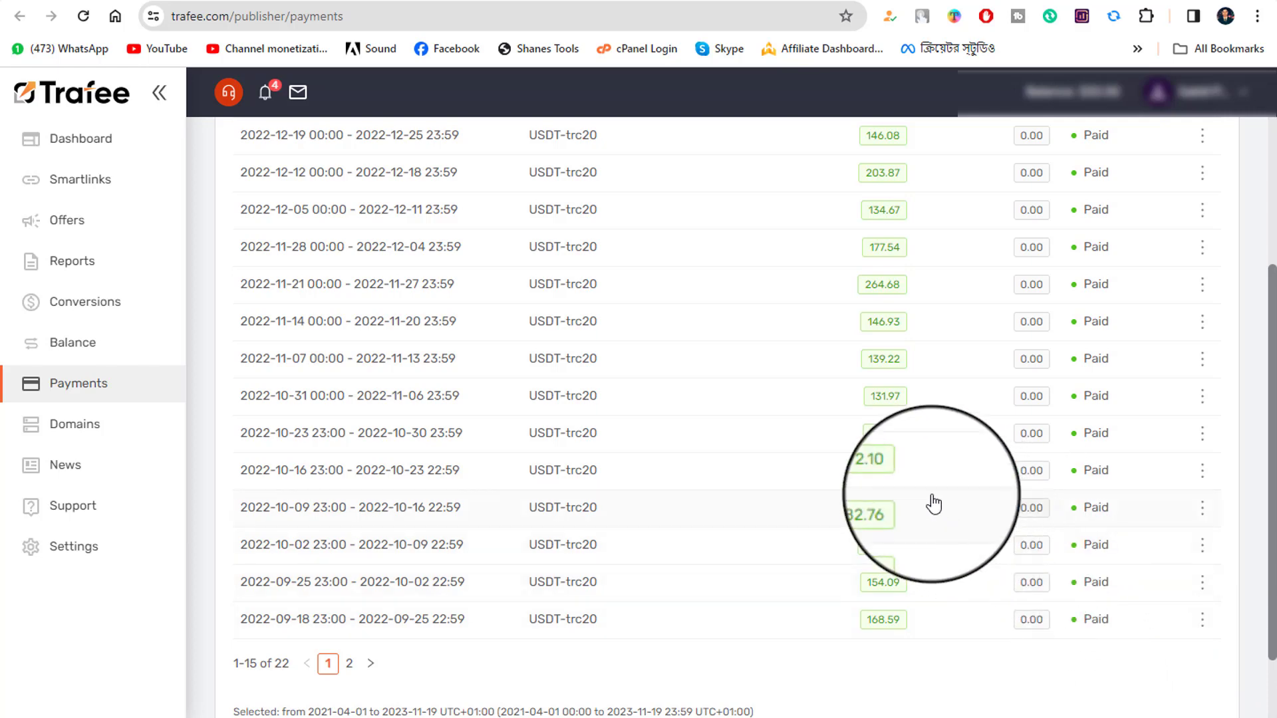
Look through the paid payment history and glance at the conversions list for 2023-06-01 to 2023-11-19
scroll(776, 530, "up", 3)
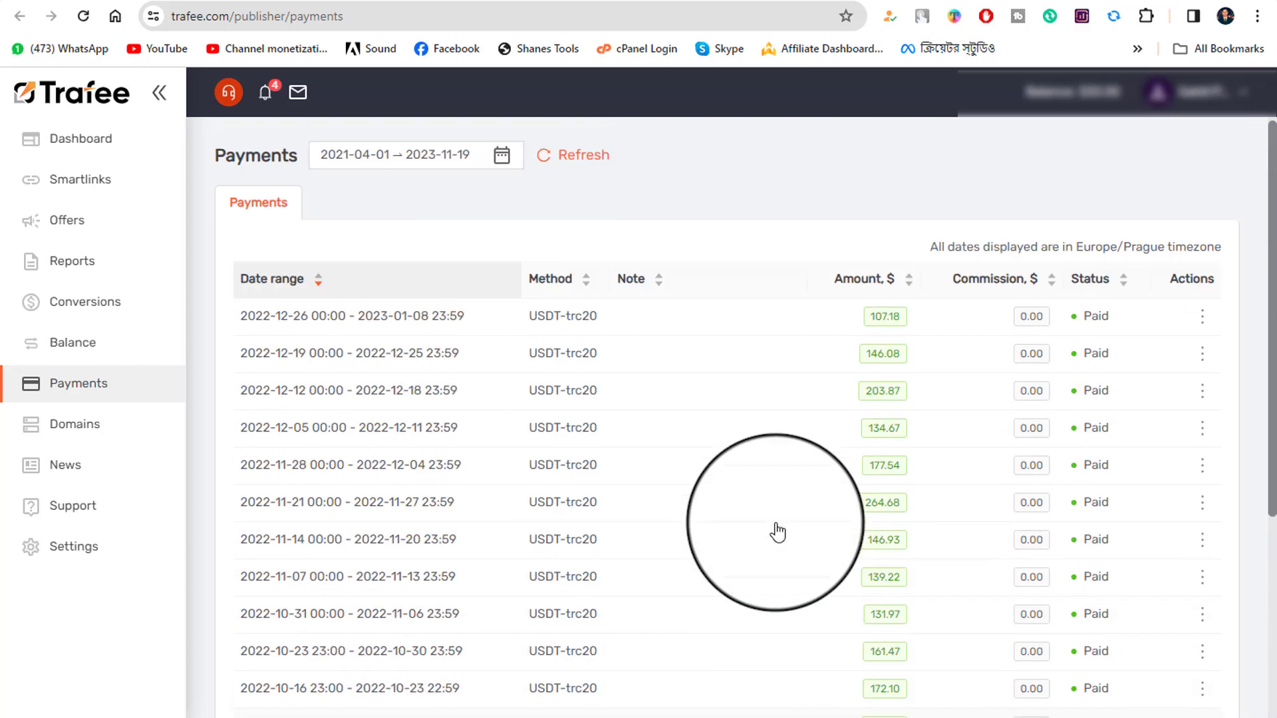
scroll(776, 530, "down", 5)
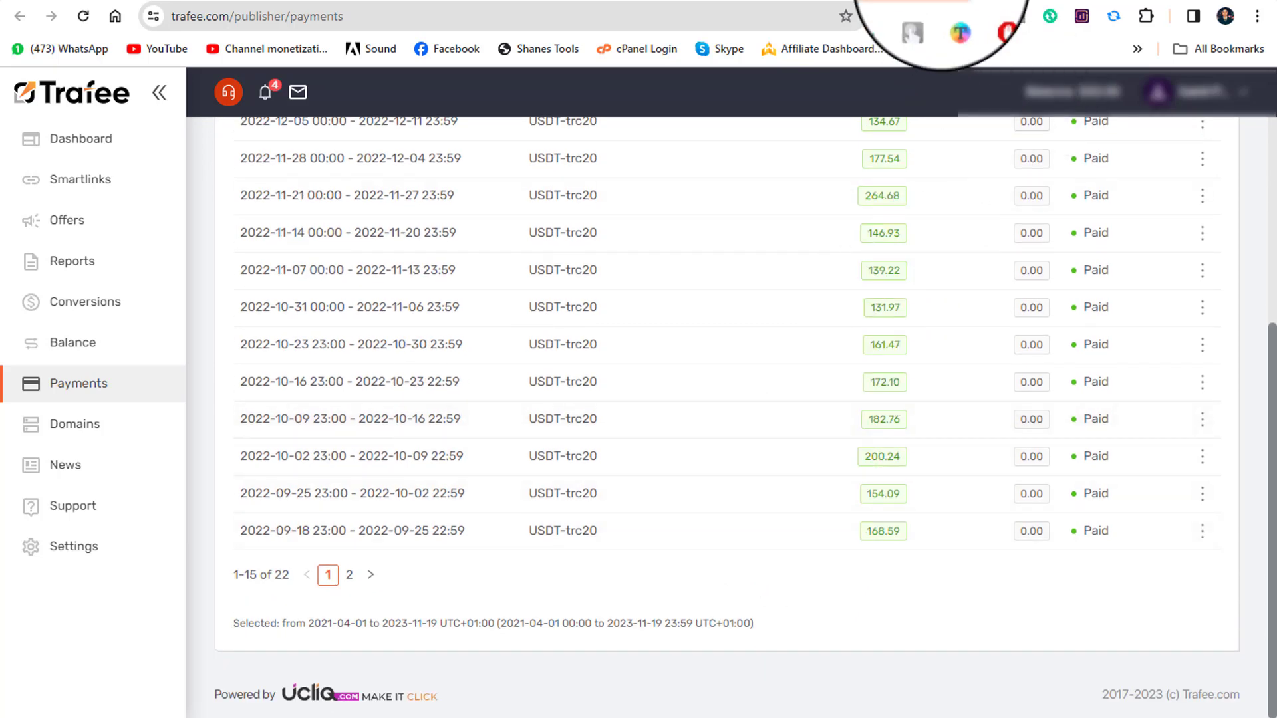
key("alt+Left")
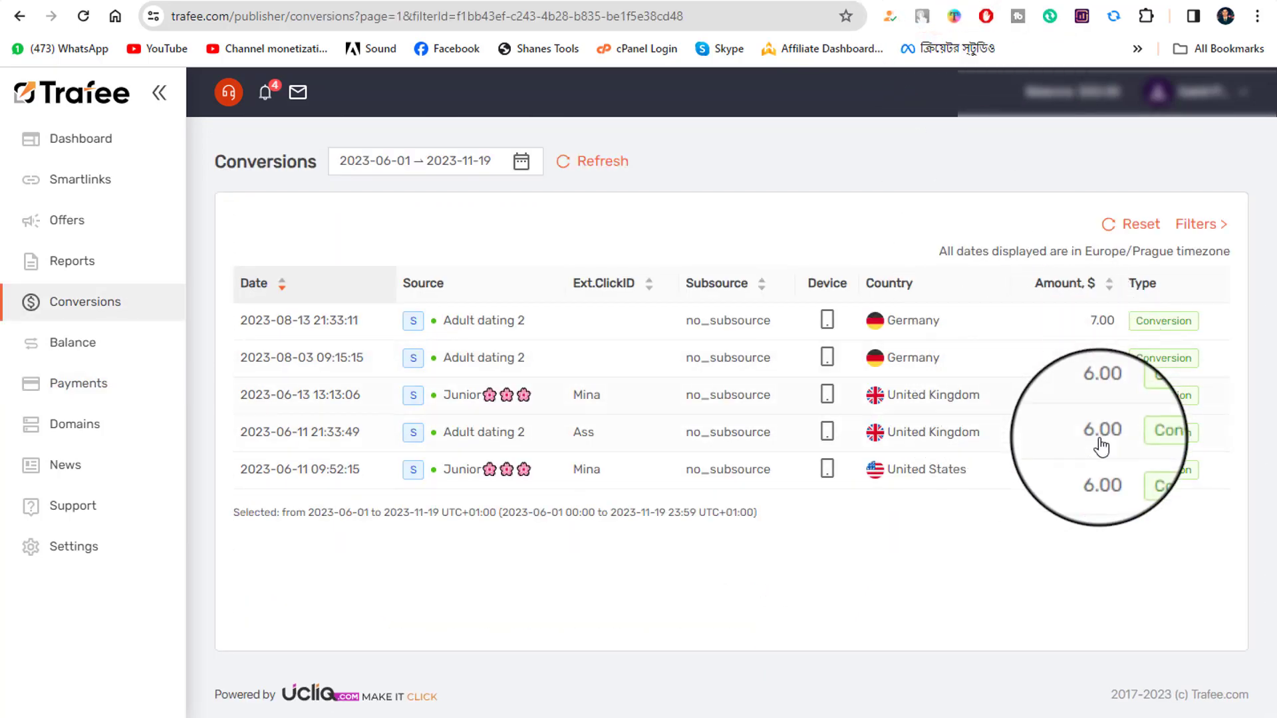
key("alt+Right")
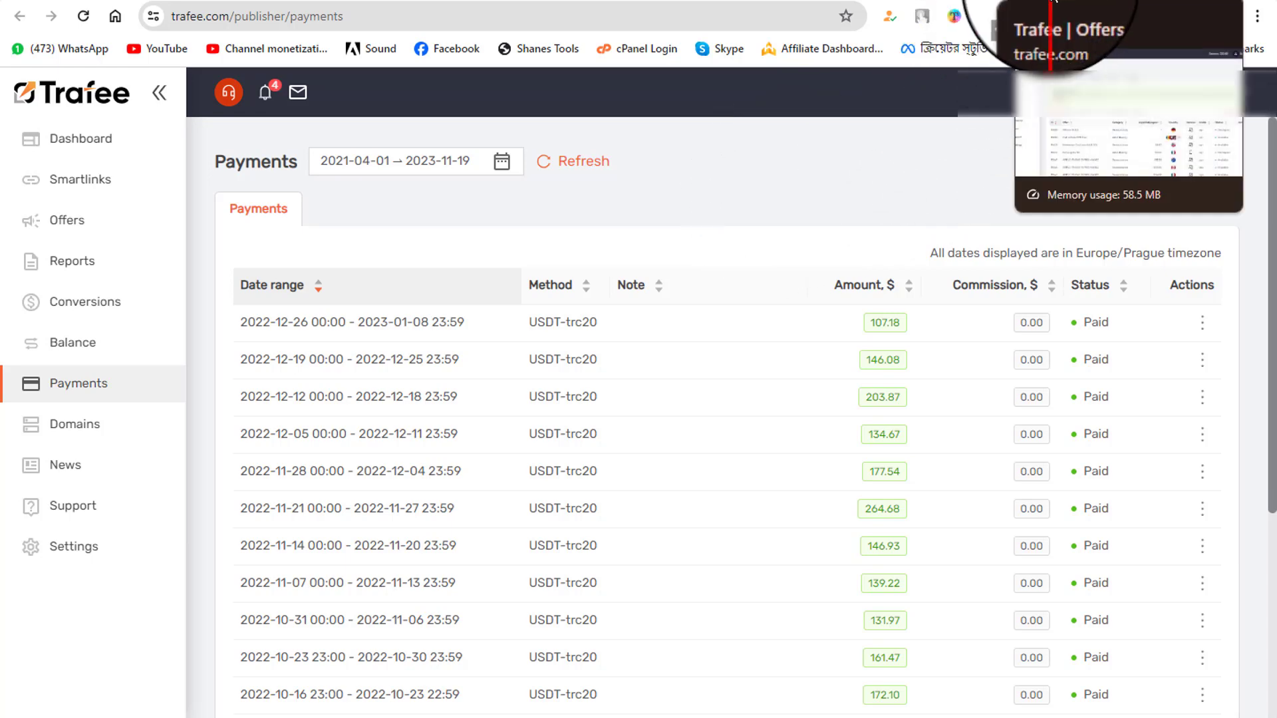
View the Offers list and the Conversions list
left_click(1051, 1)
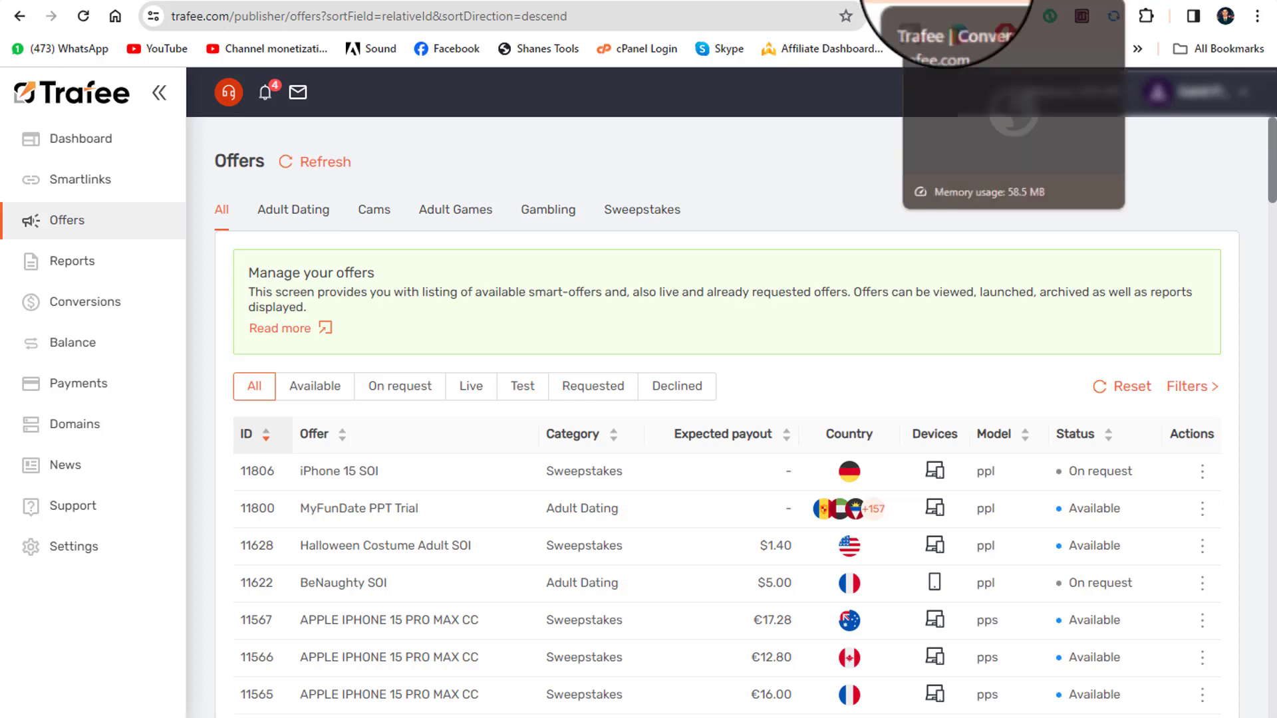
left_click(945, 2)
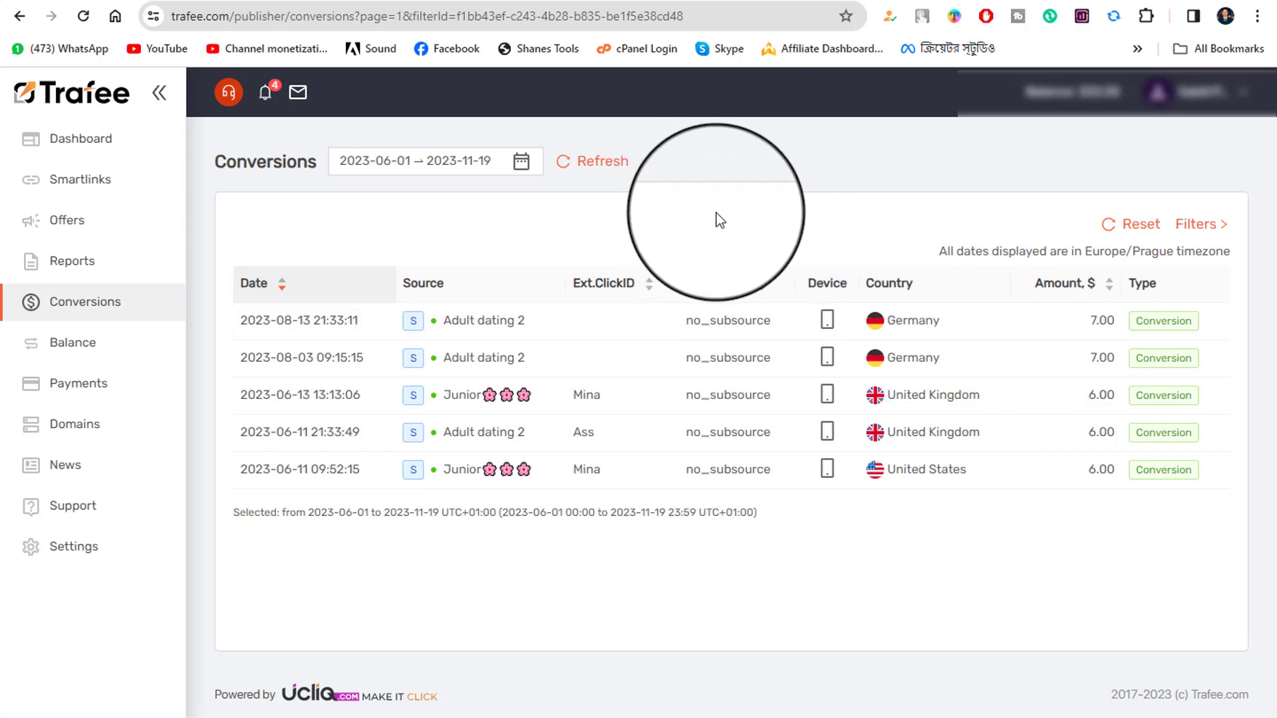
Return to the payment history and examine its payout dates, methods and amounts
left_click(996, 0)
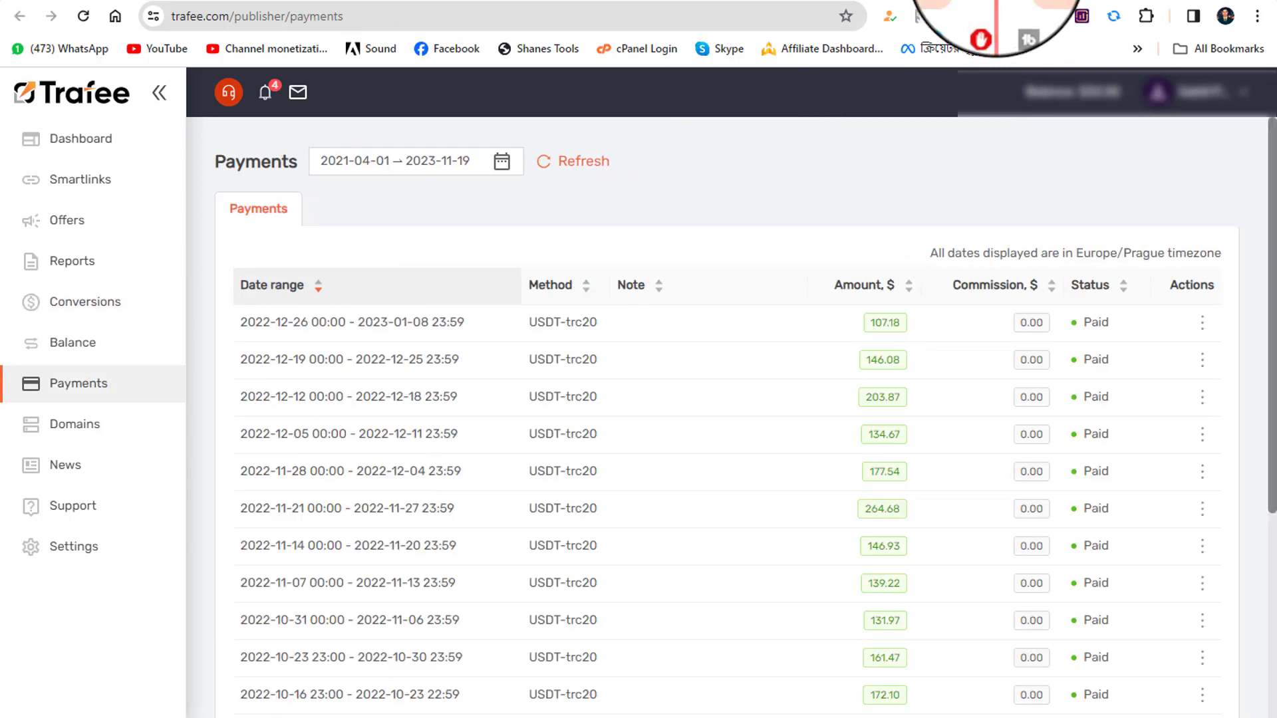
scroll(799, 426, "down", 4)
scroll(800, 474, "up", 5)
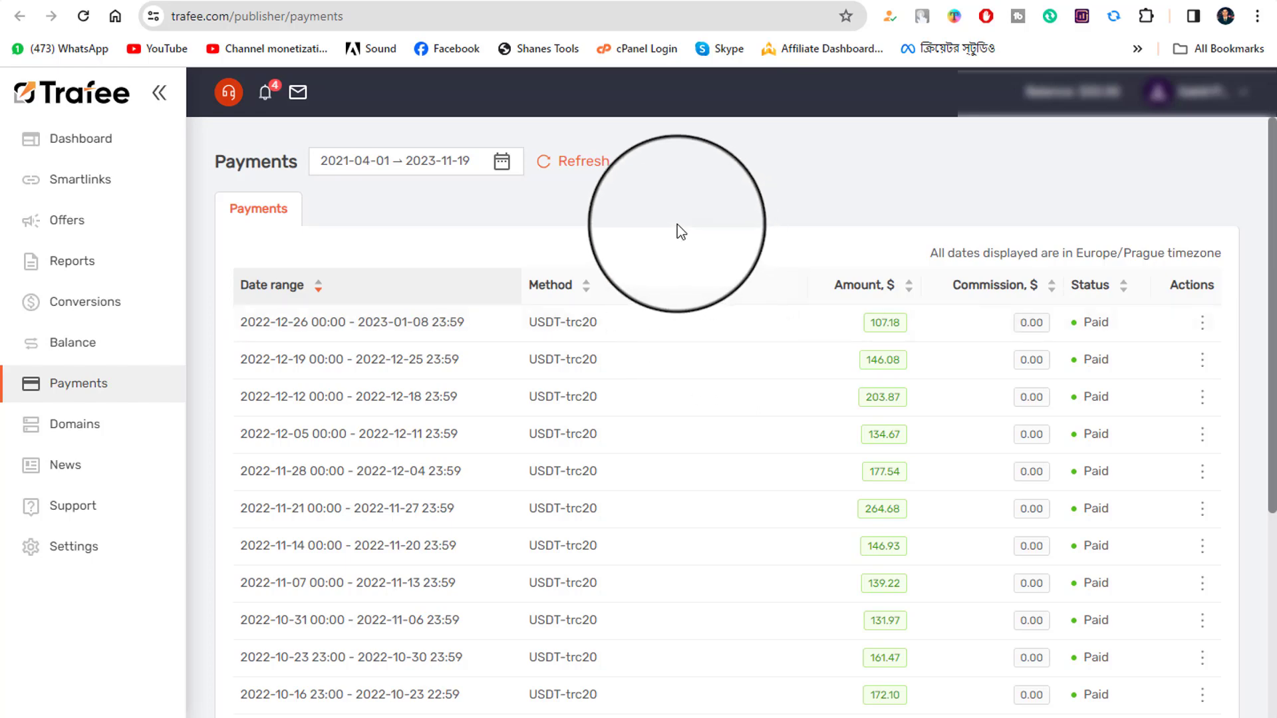
Browse the full Offers list, examining the categories, expected payouts, countries, models and statuses
left_click(88, 226)
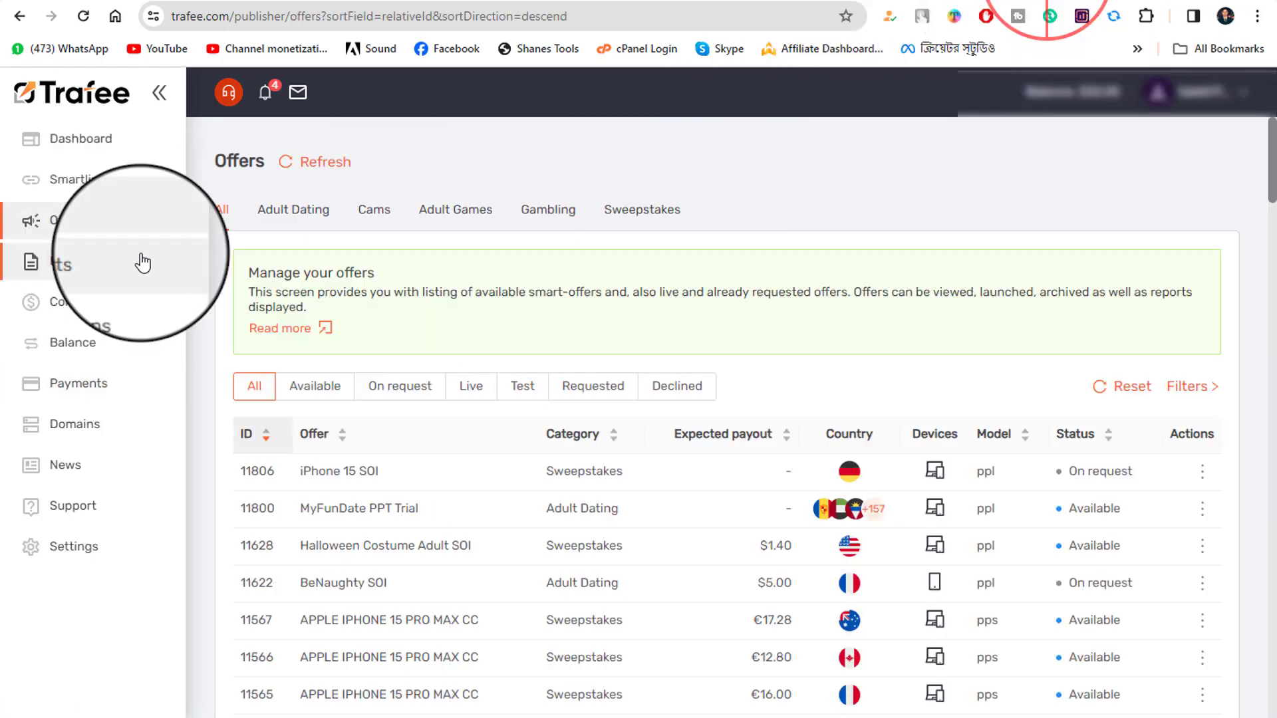
scroll(670, 459, "down", 15)
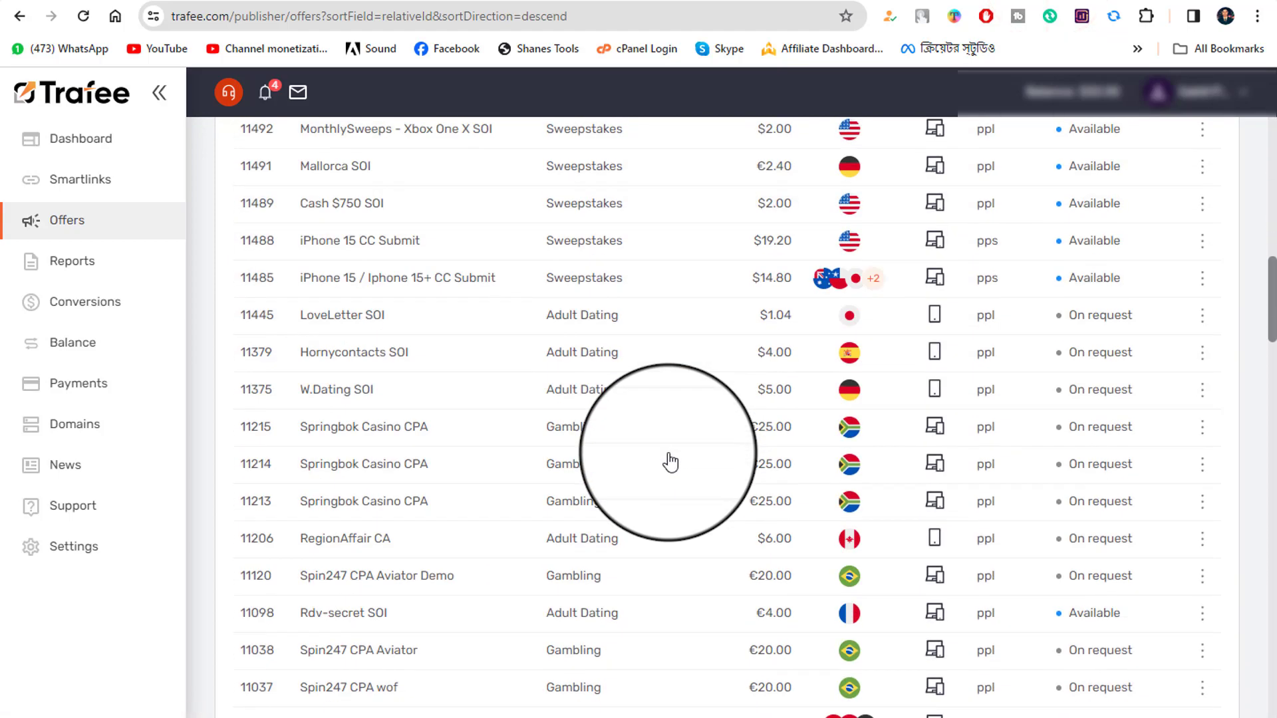
scroll(671, 460, "down", 20)
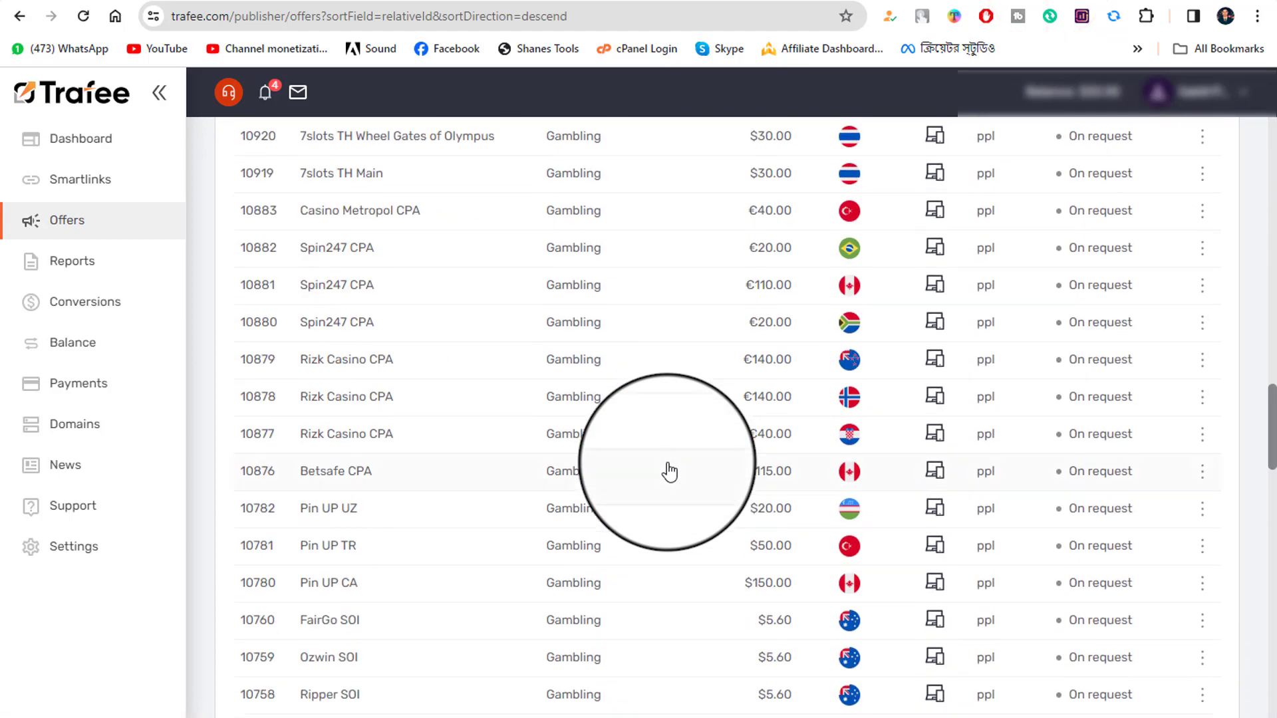
scroll(670, 471, "down", 20)
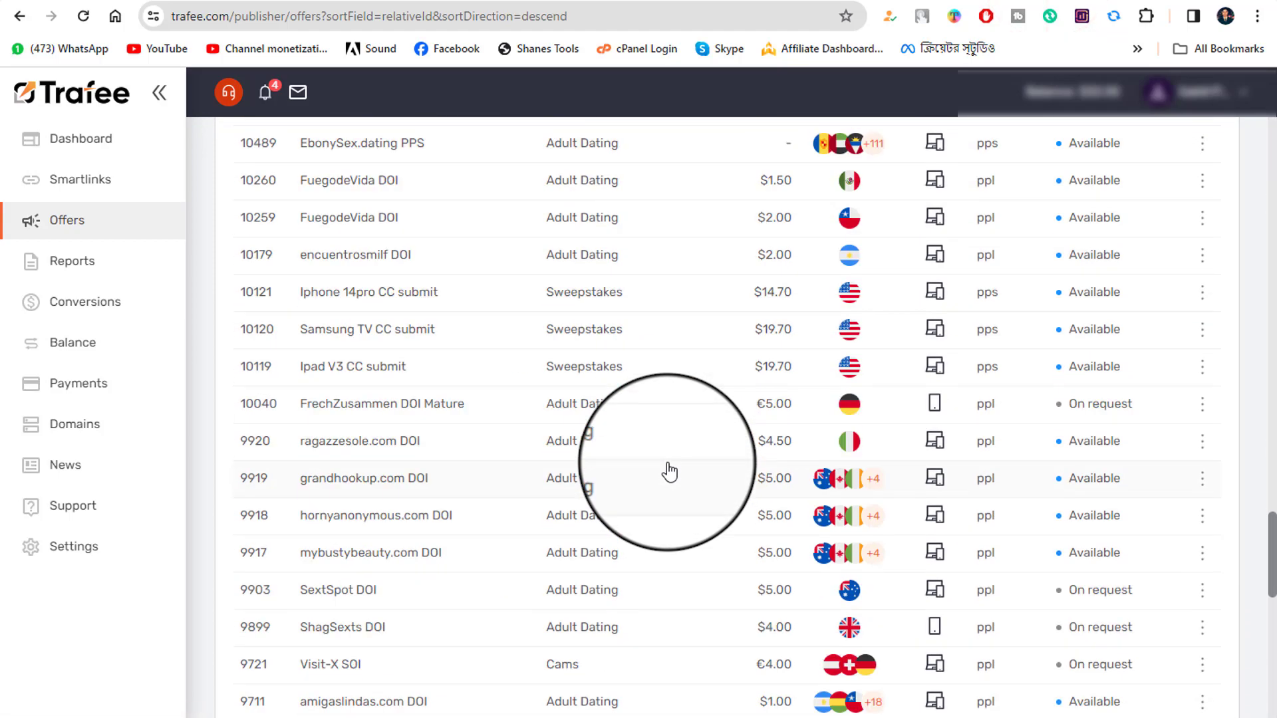
scroll(669, 465, "down", 8)
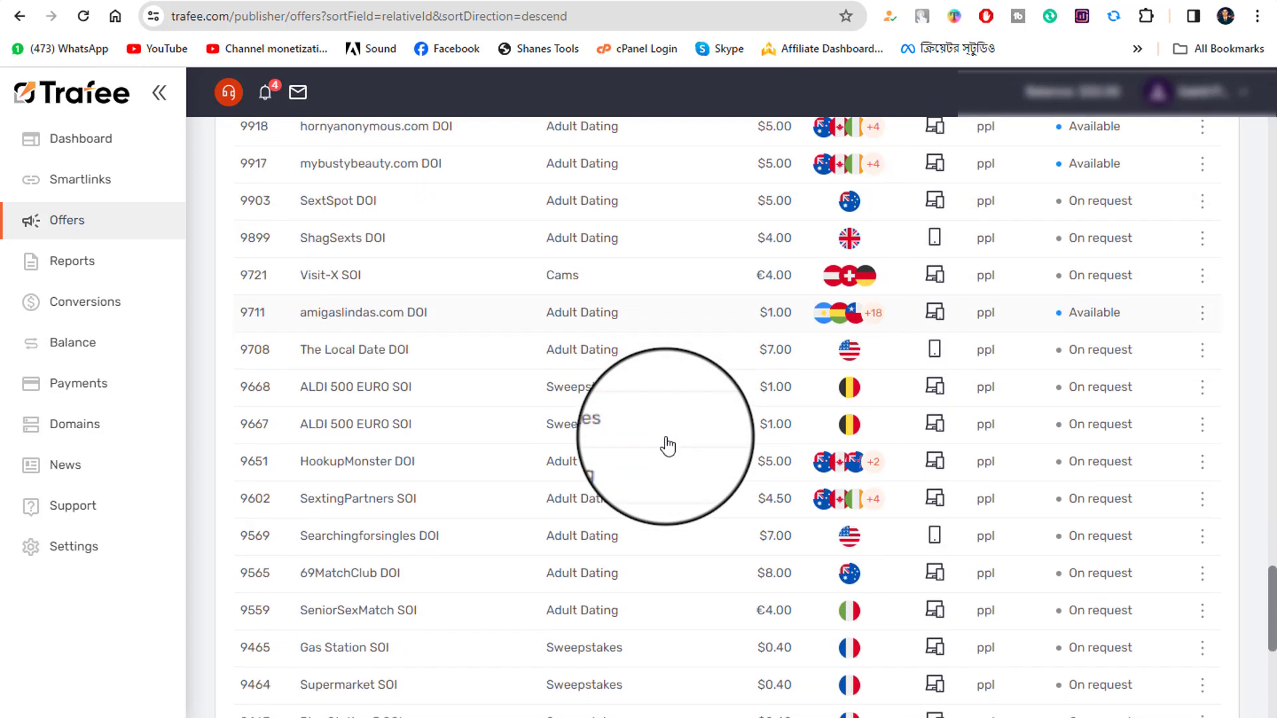
scroll(667, 445, "down", 1)
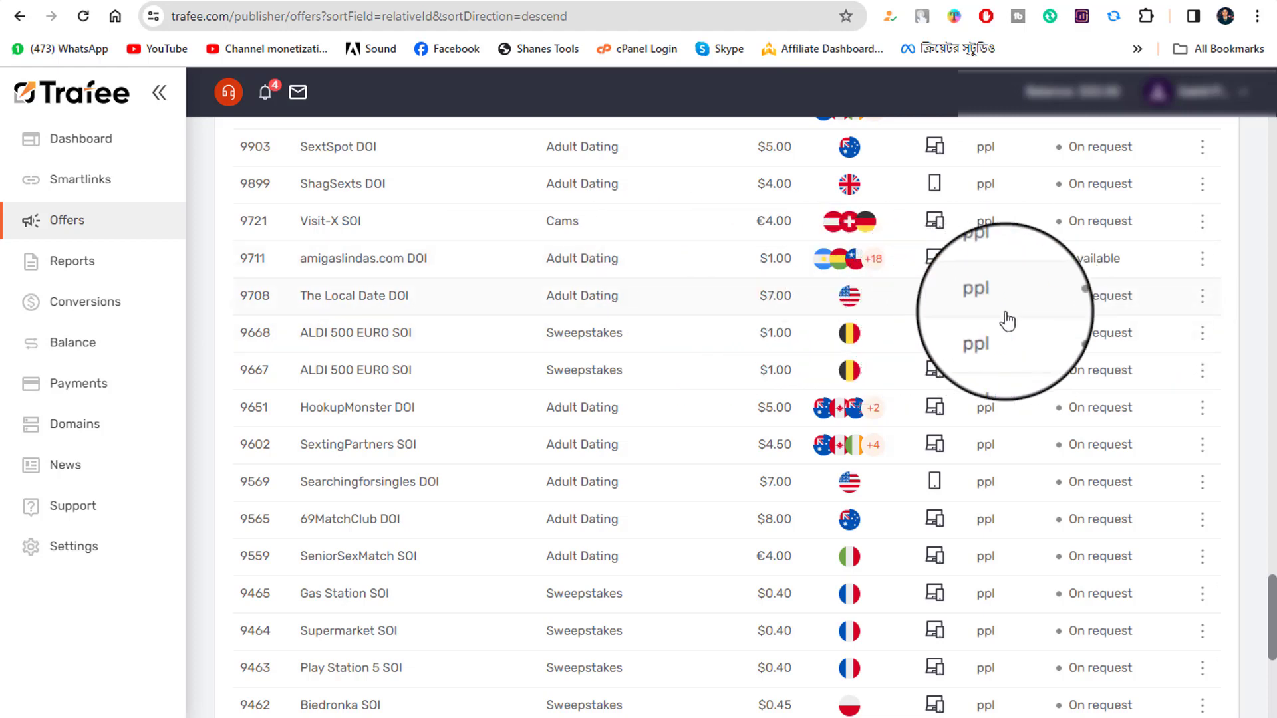
scroll(747, 307, "up", 15)
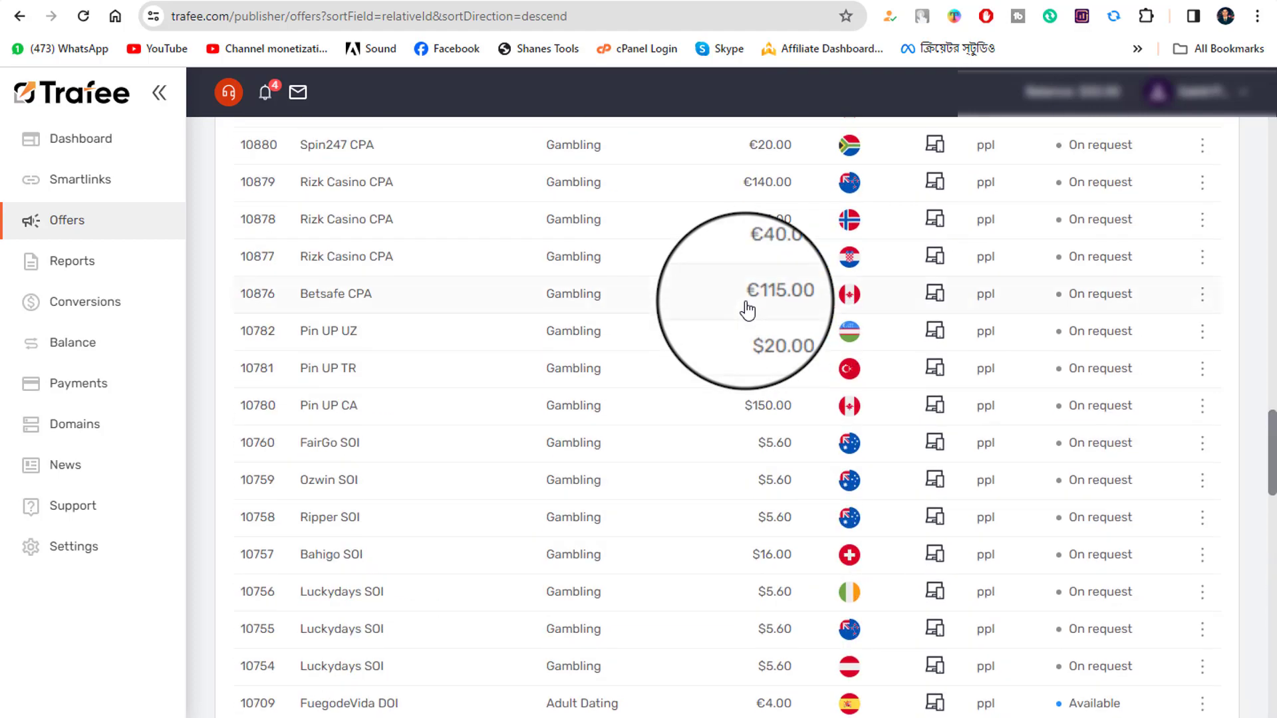
scroll(748, 307, "up", 8)
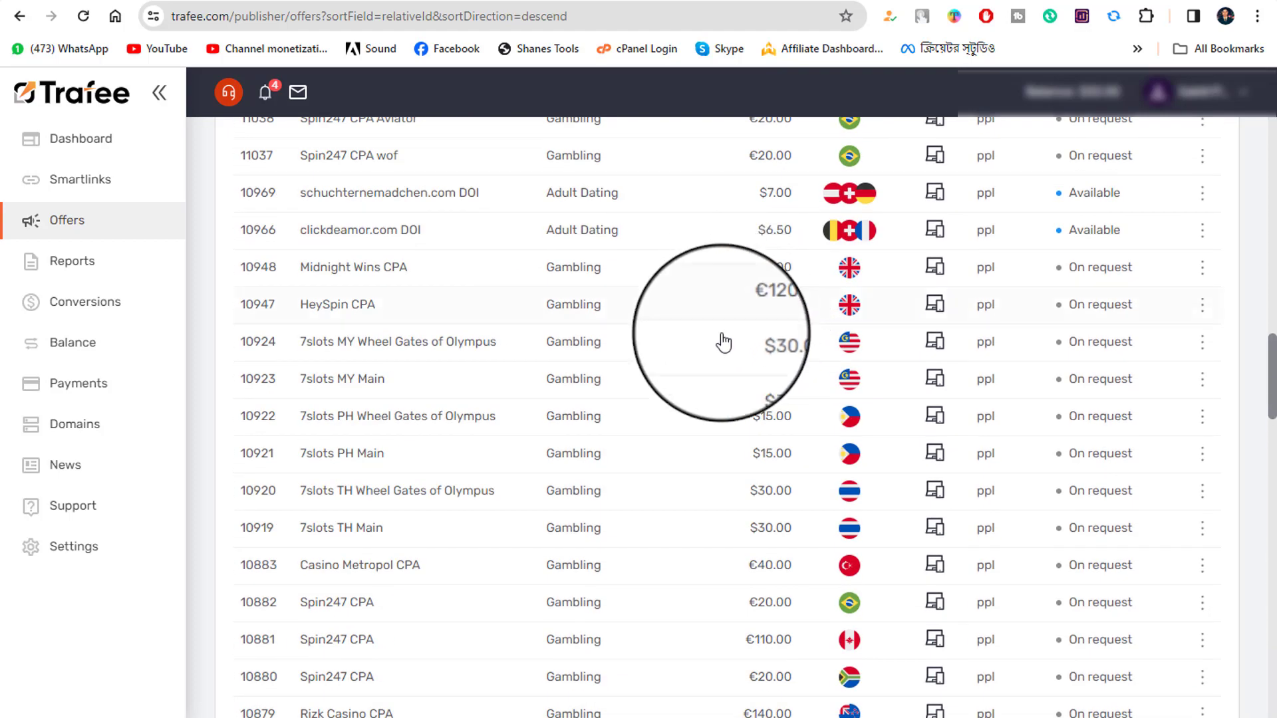
scroll(717, 371, "up", 15)
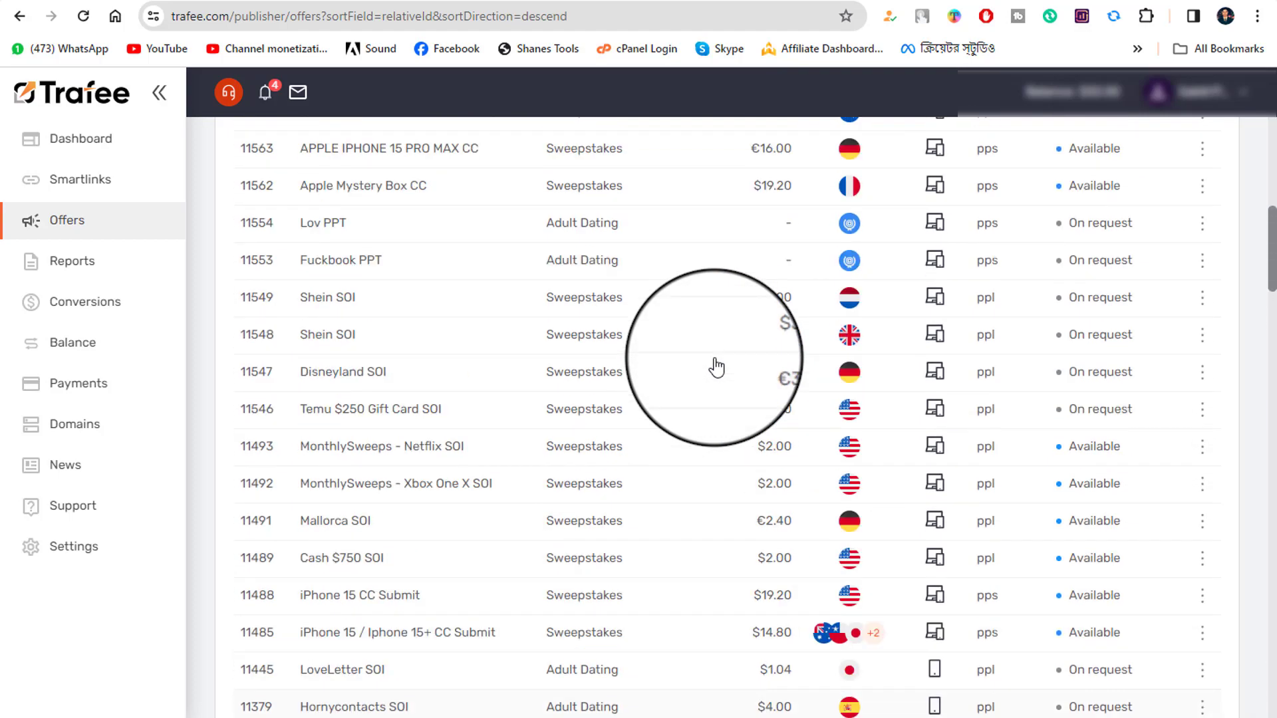
scroll(717, 367, "up", 5)
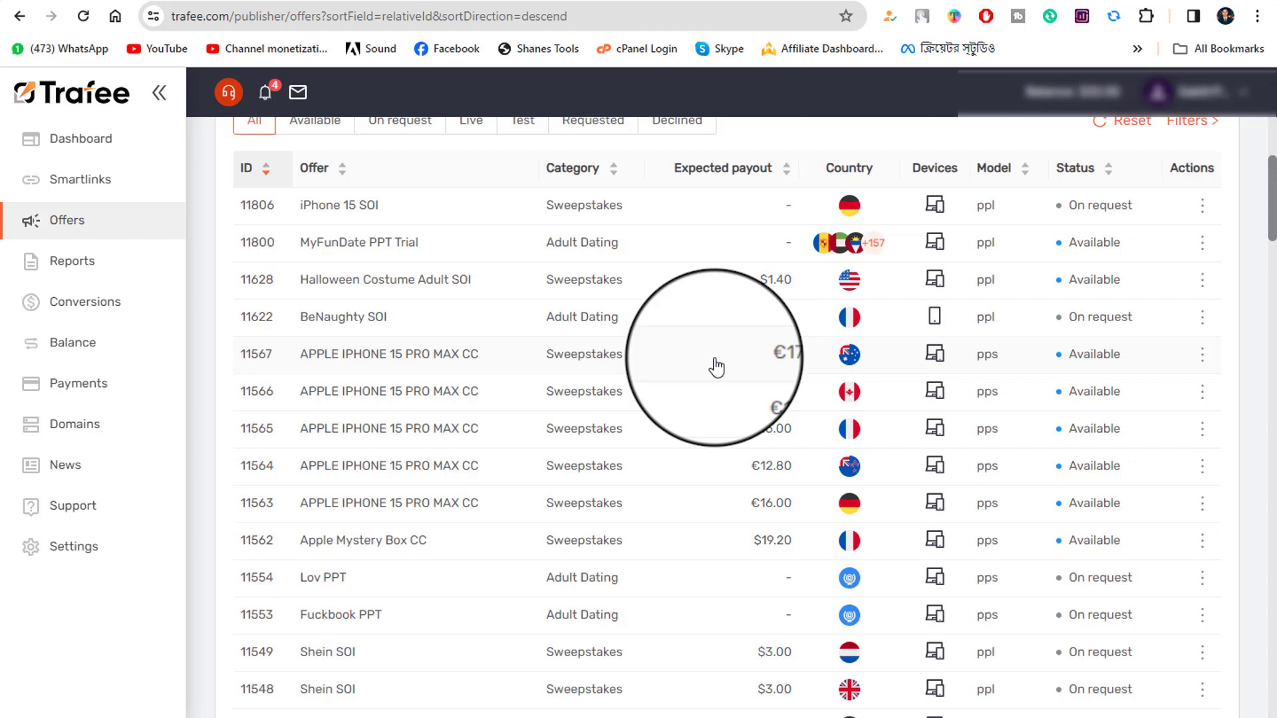
scroll(716, 367, "up", 4)
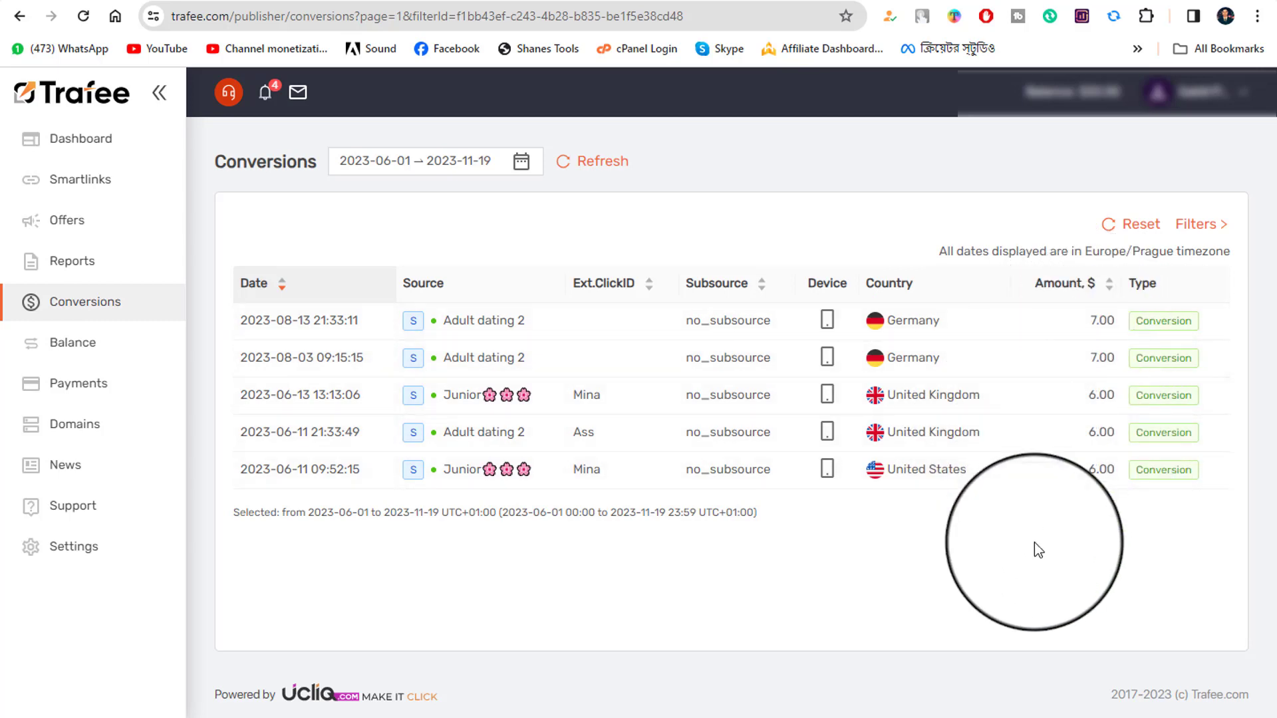
Open the Payments page and check the weekly payment records on its first page
left_click(85, 384)
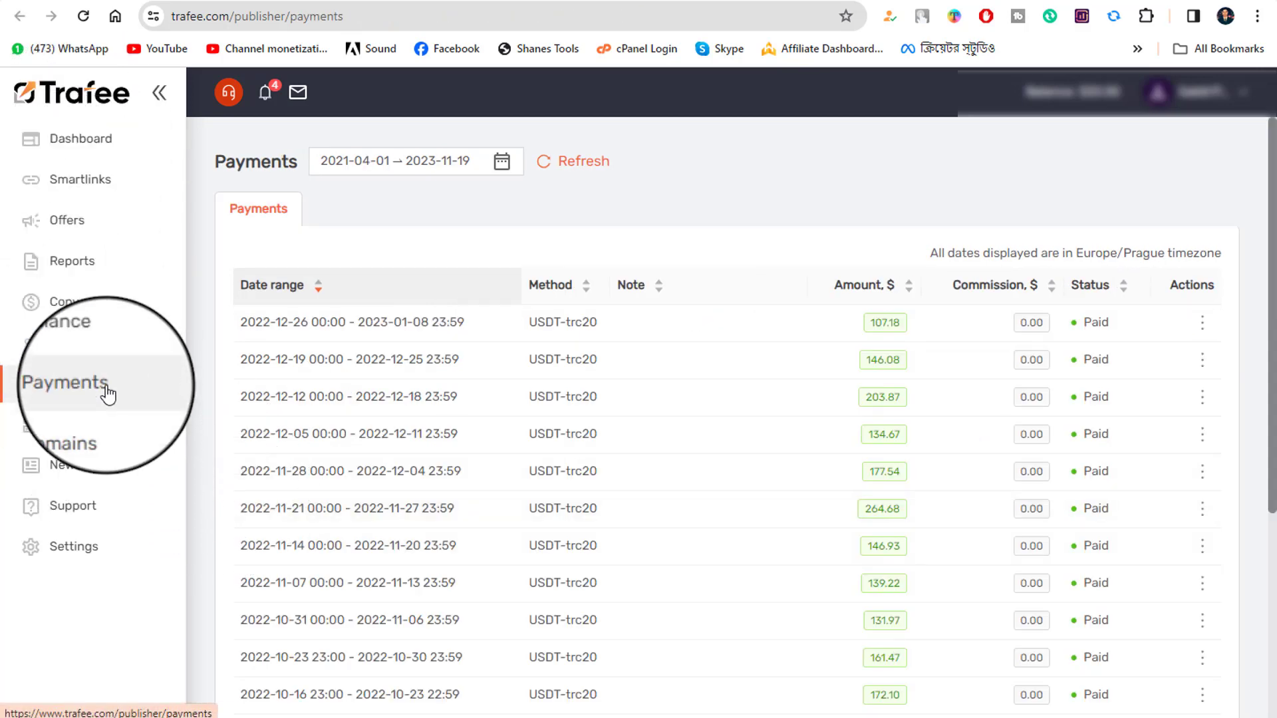
scroll(798, 399, "down", 5)
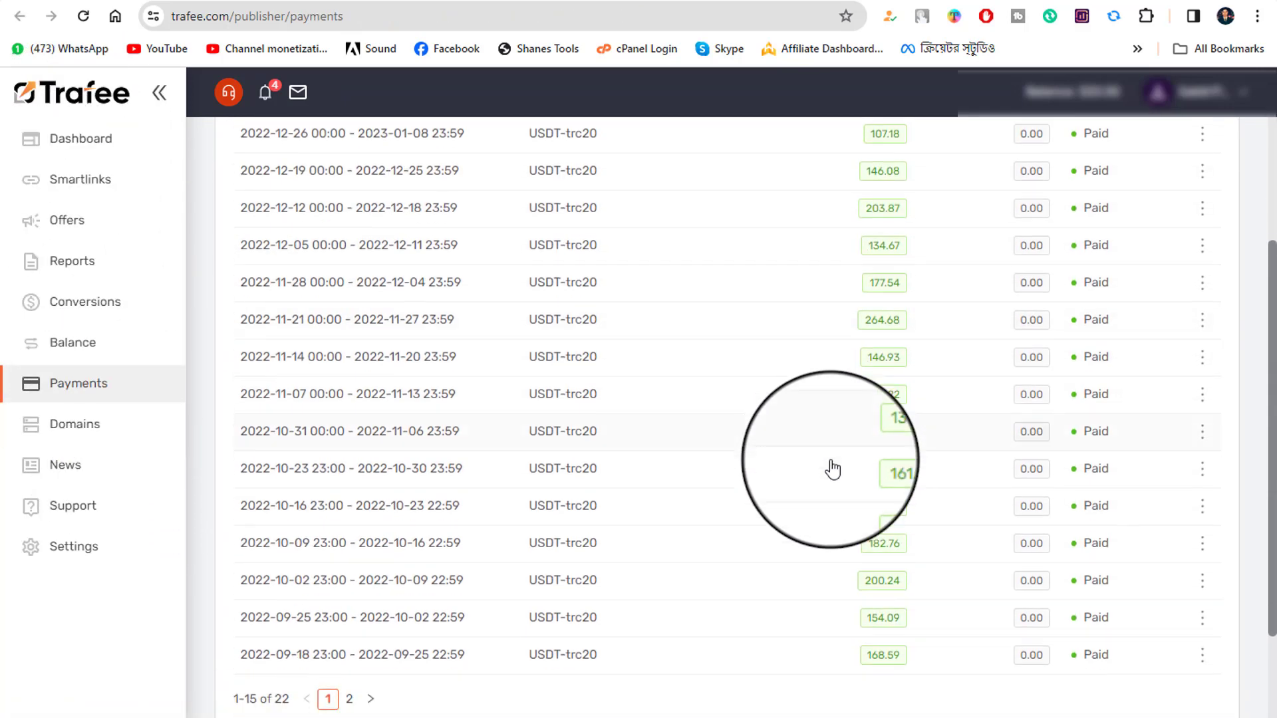
scroll(832, 465, "up", 3)
scroll(832, 466, "up", 2)
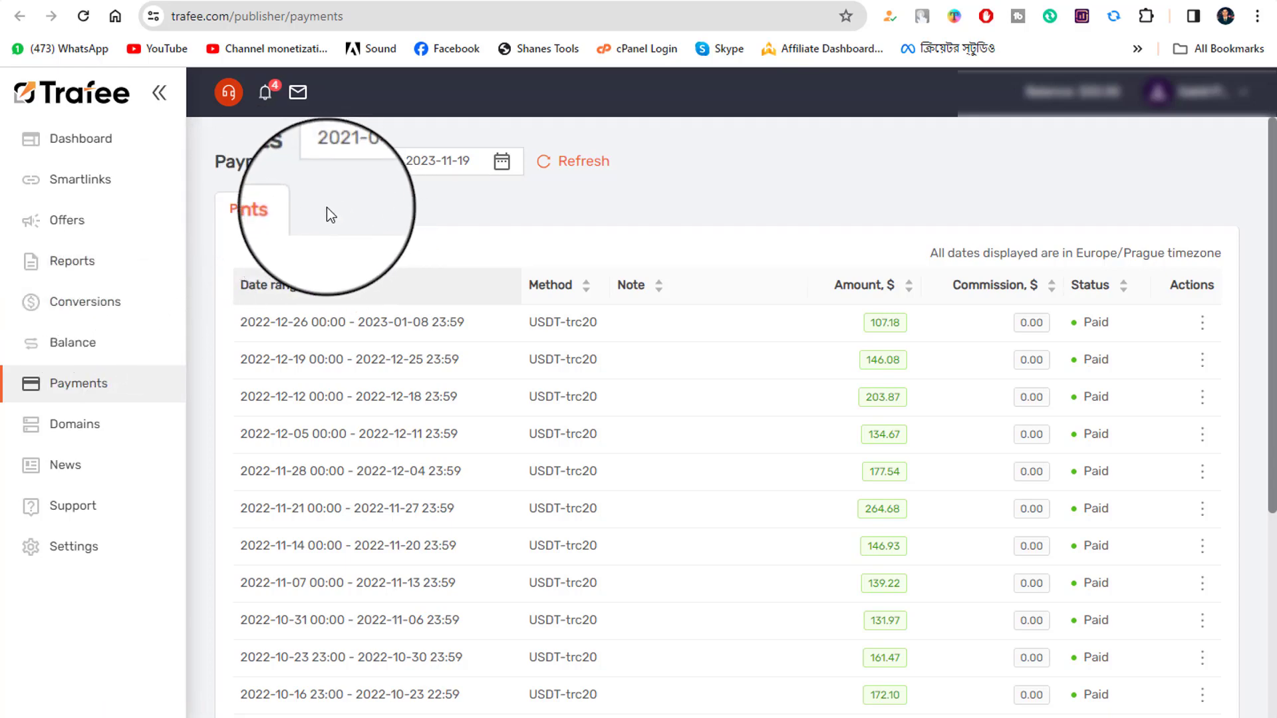
View the personal manager's contact details and open the Support page in a new tab
left_click(227, 89)
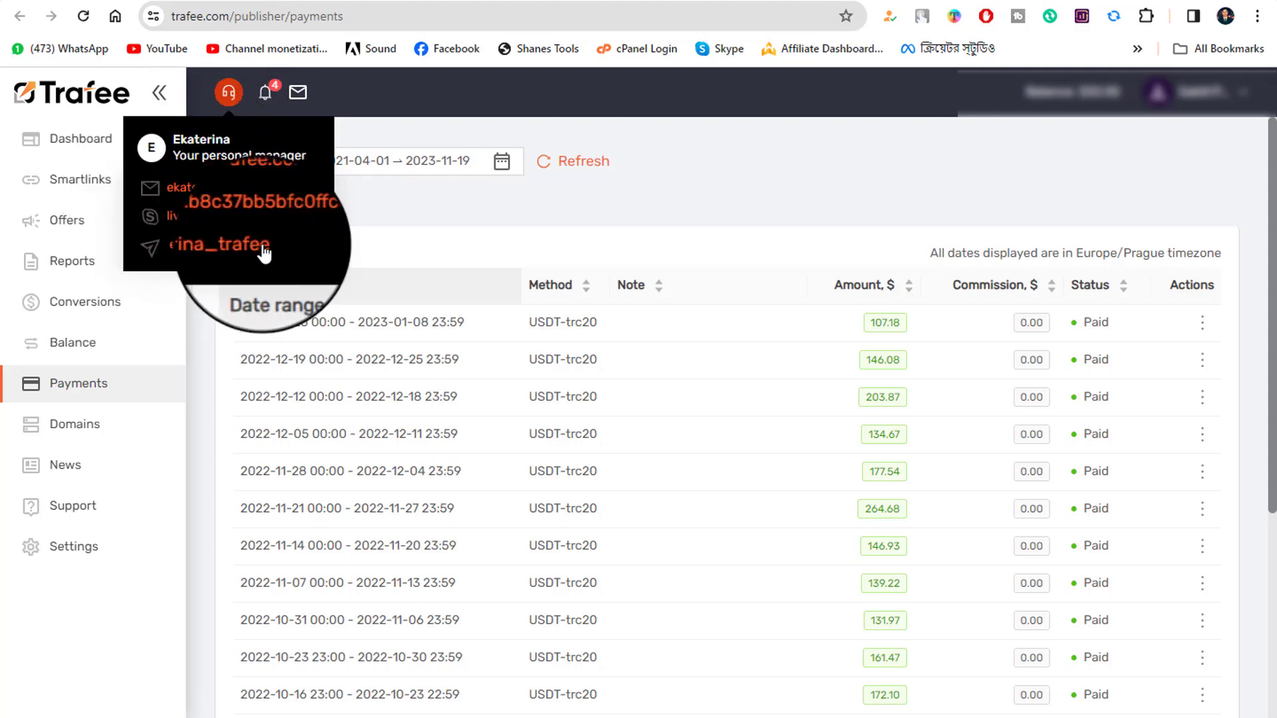
right_click(80, 520)
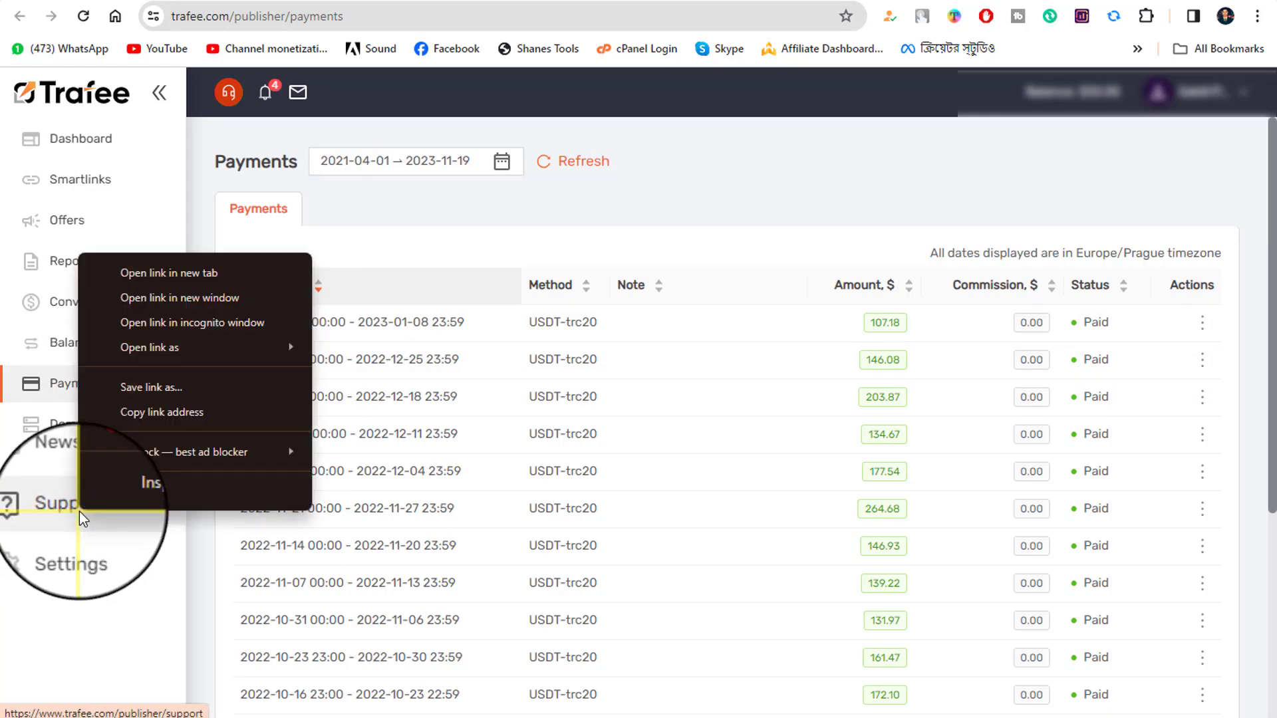
left_click(206, 274)
Examine the available payment methods in a new payment account form in the payment info settings, and discard the form
left_click(80, 546)
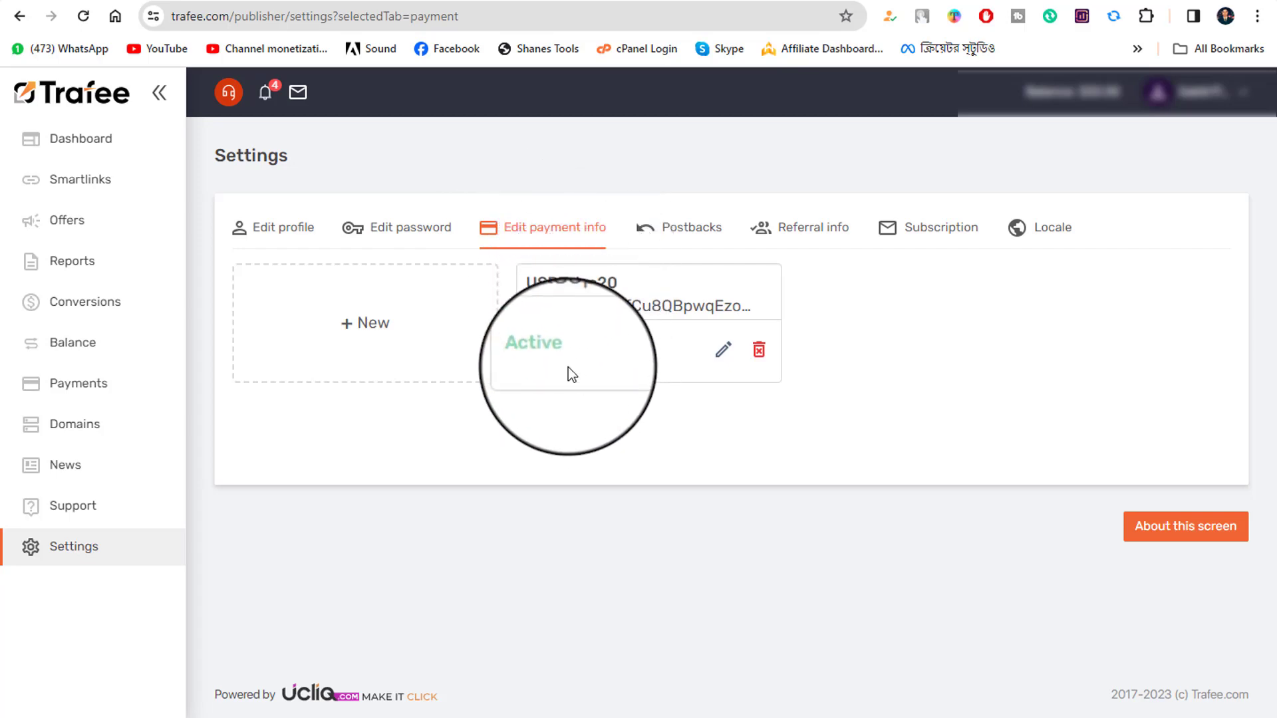
left_click(344, 326)
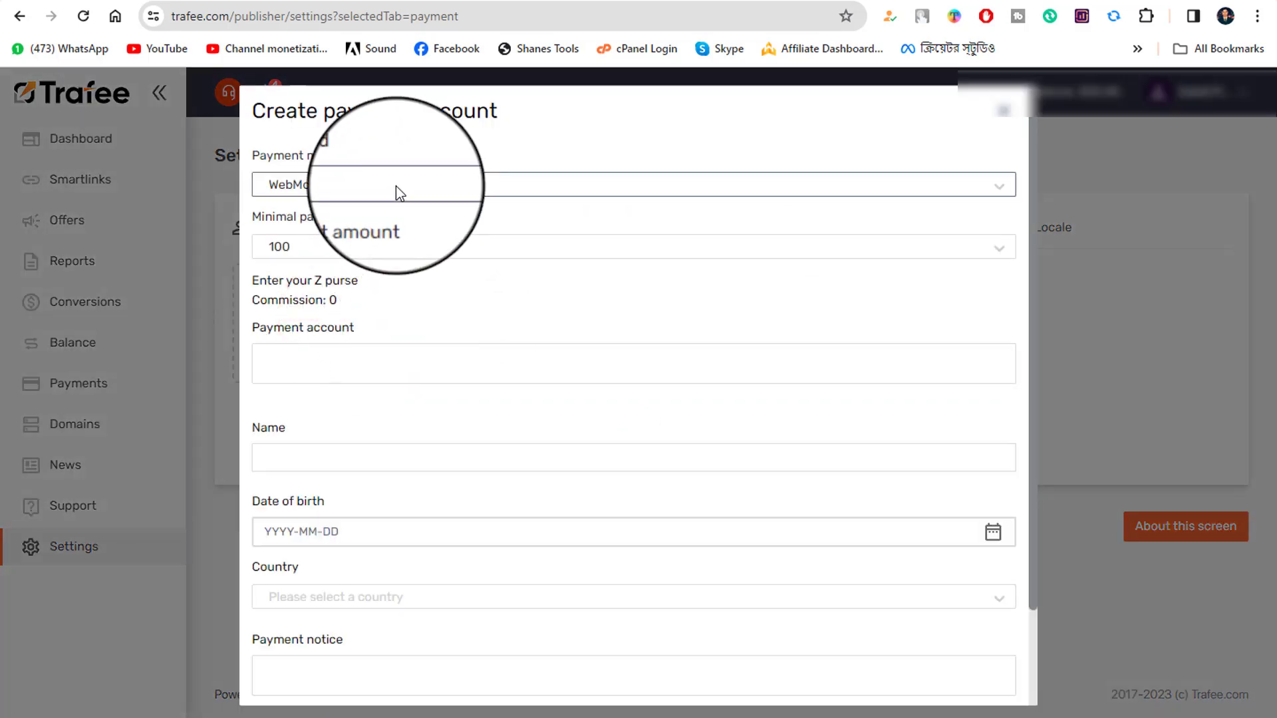
left_click(396, 186)
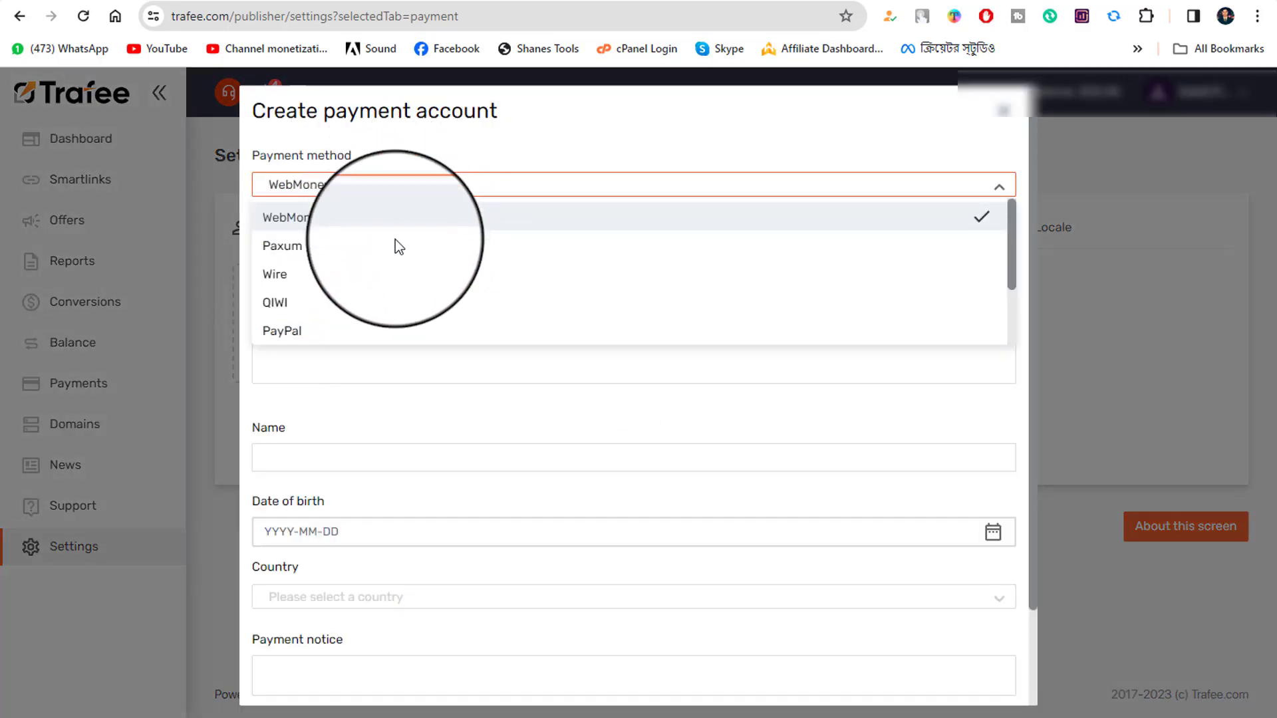
scroll(382, 313, "down", 2)
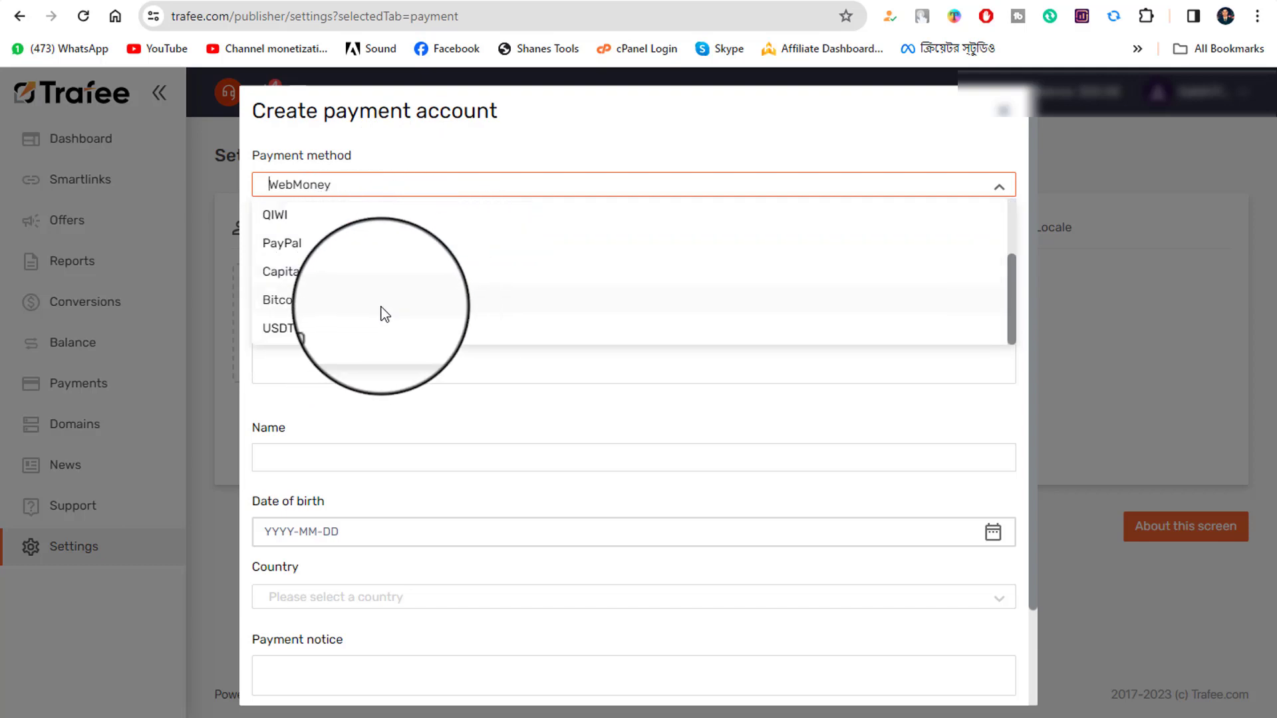
scroll(381, 332, "up", 3)
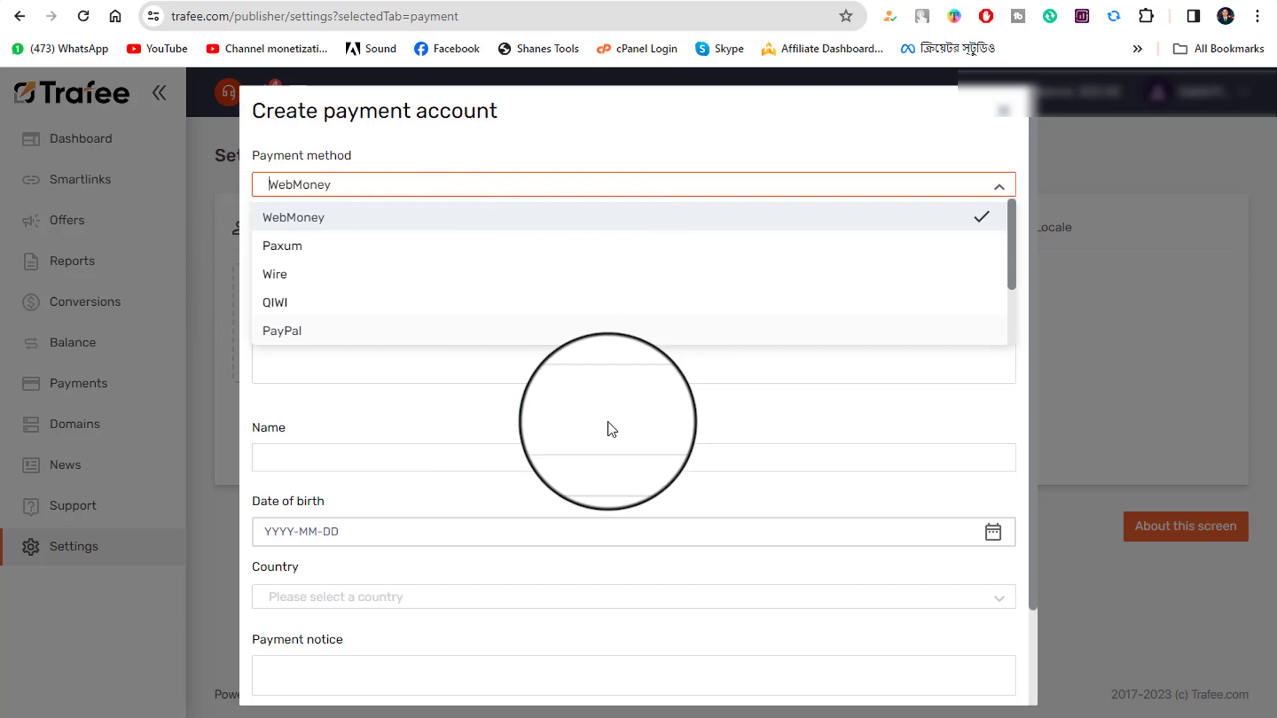
scroll(608, 422, "down", 2)
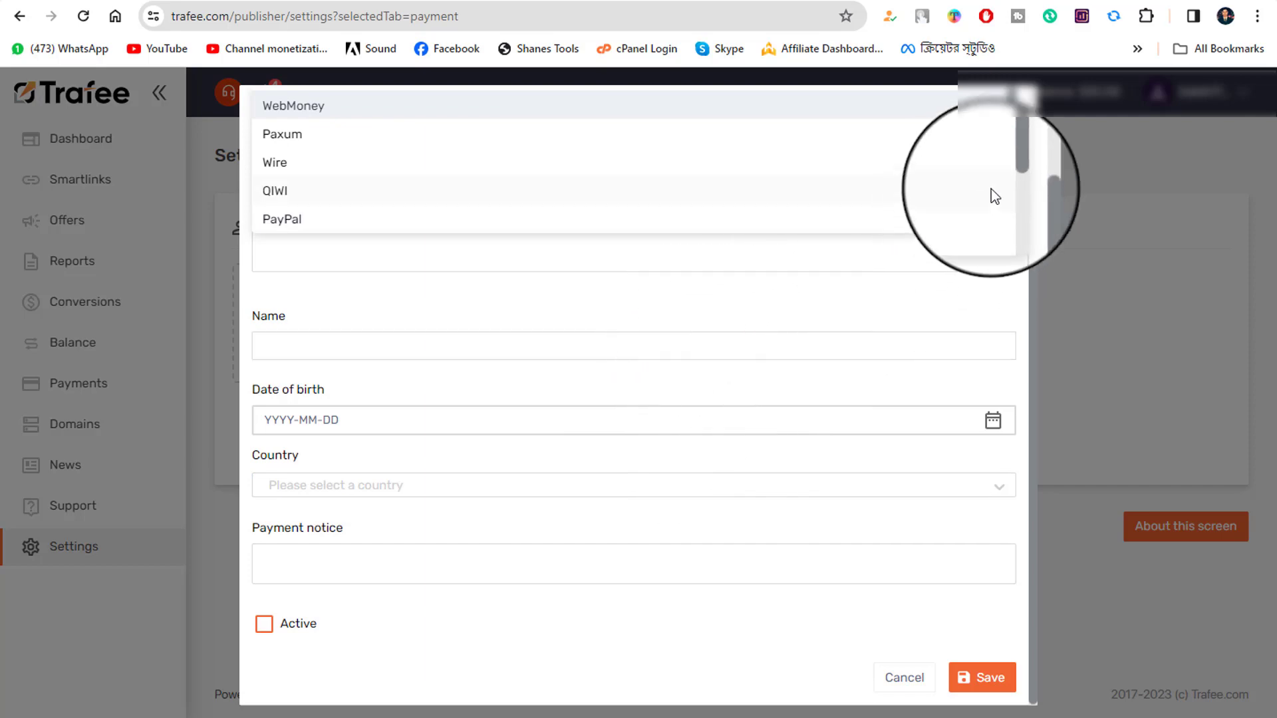
left_click(892, 678)
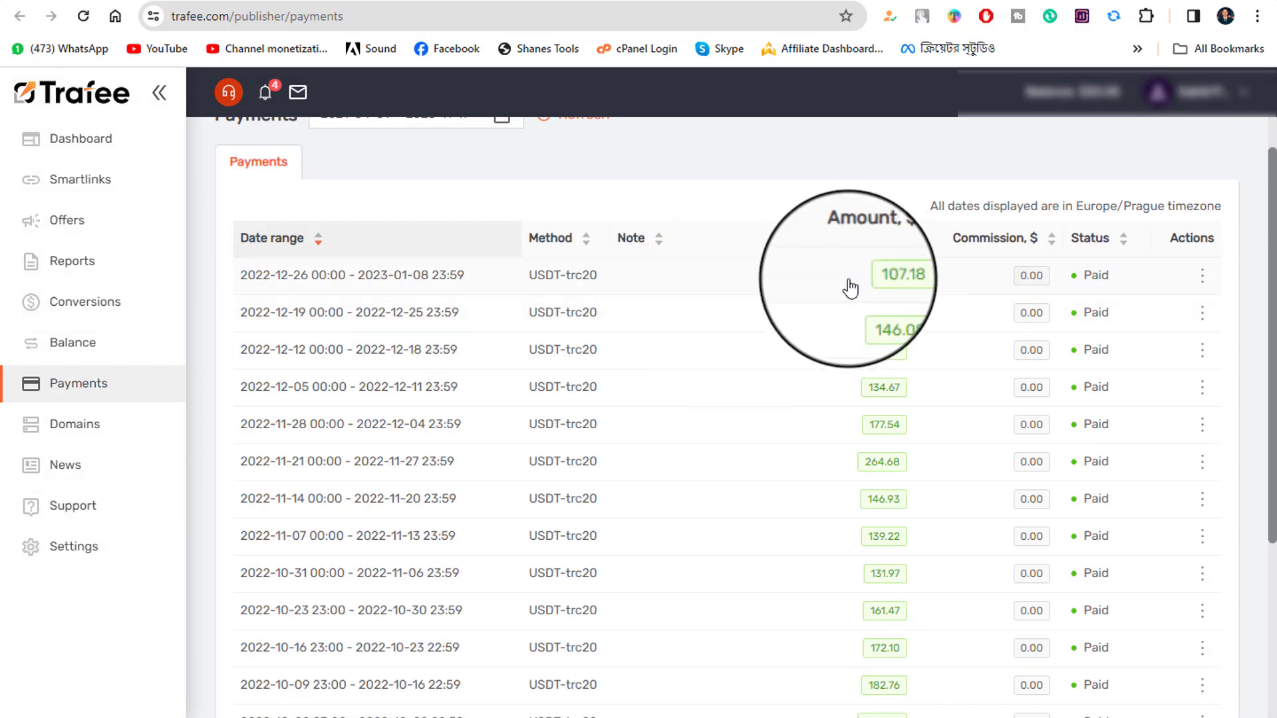
Review the payment records and go to the last records page of the payment history
scroll(764, 323, "down", 2)
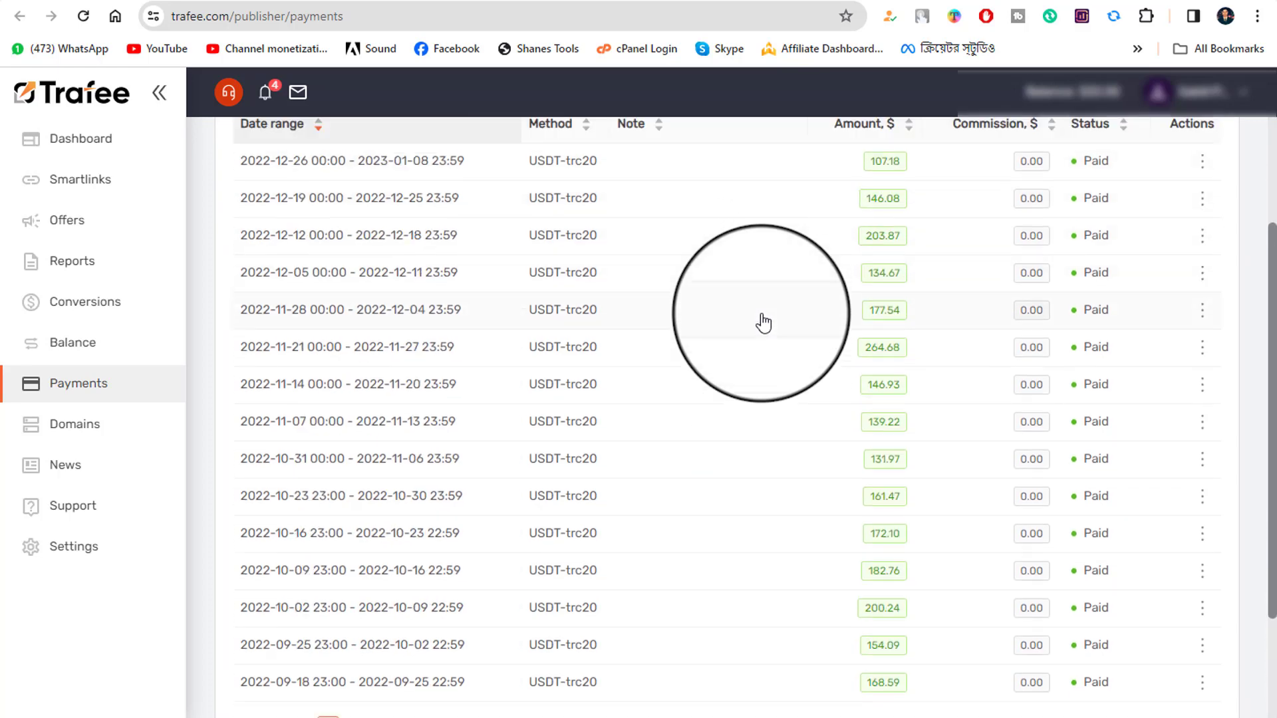
scroll(764, 329, "down", 2)
left_click(358, 574)
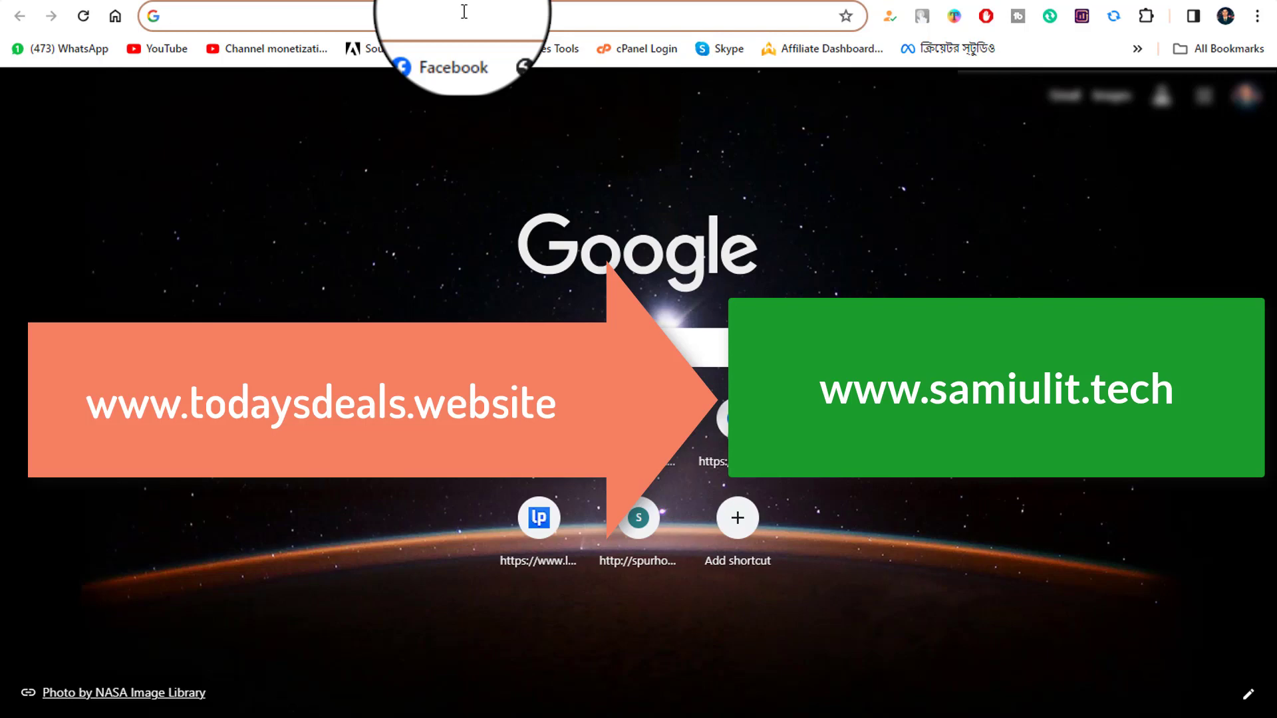
Open the website cpaservice.samiulit.tech in the browser
type("s")
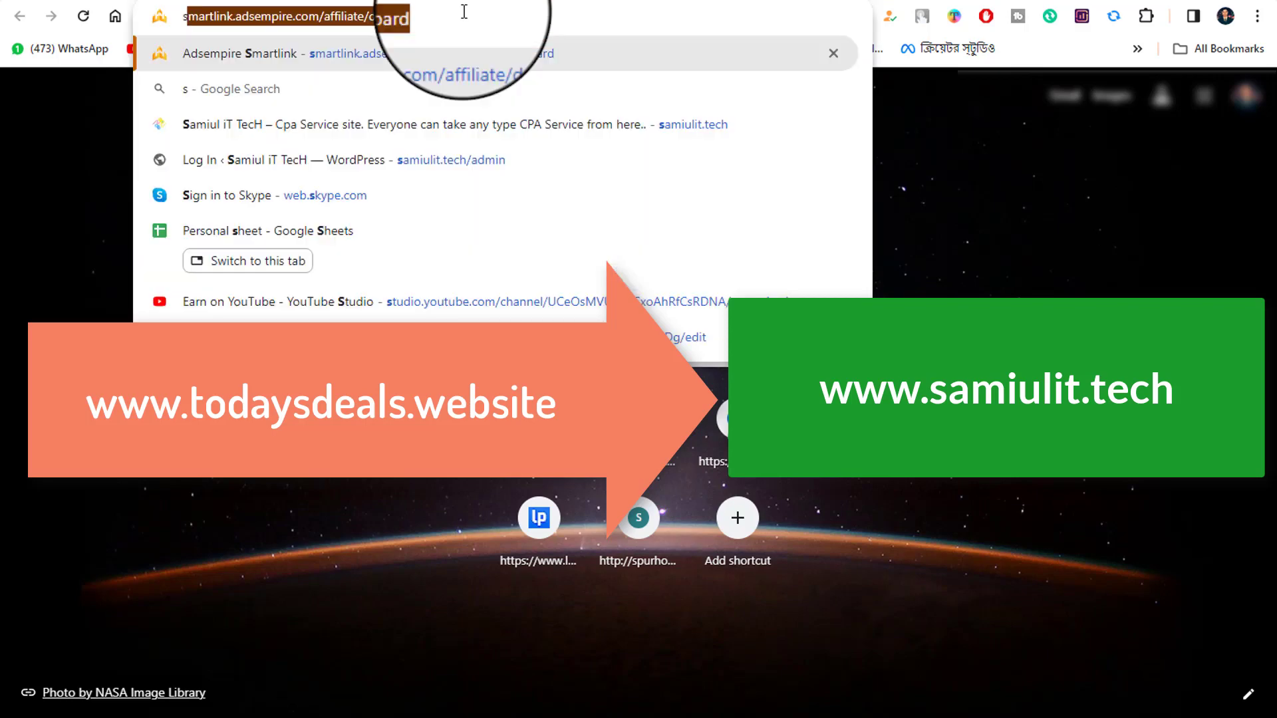
key("BackSpace")
key("BackSpace")
type("cpaservice.samiulit.tech")
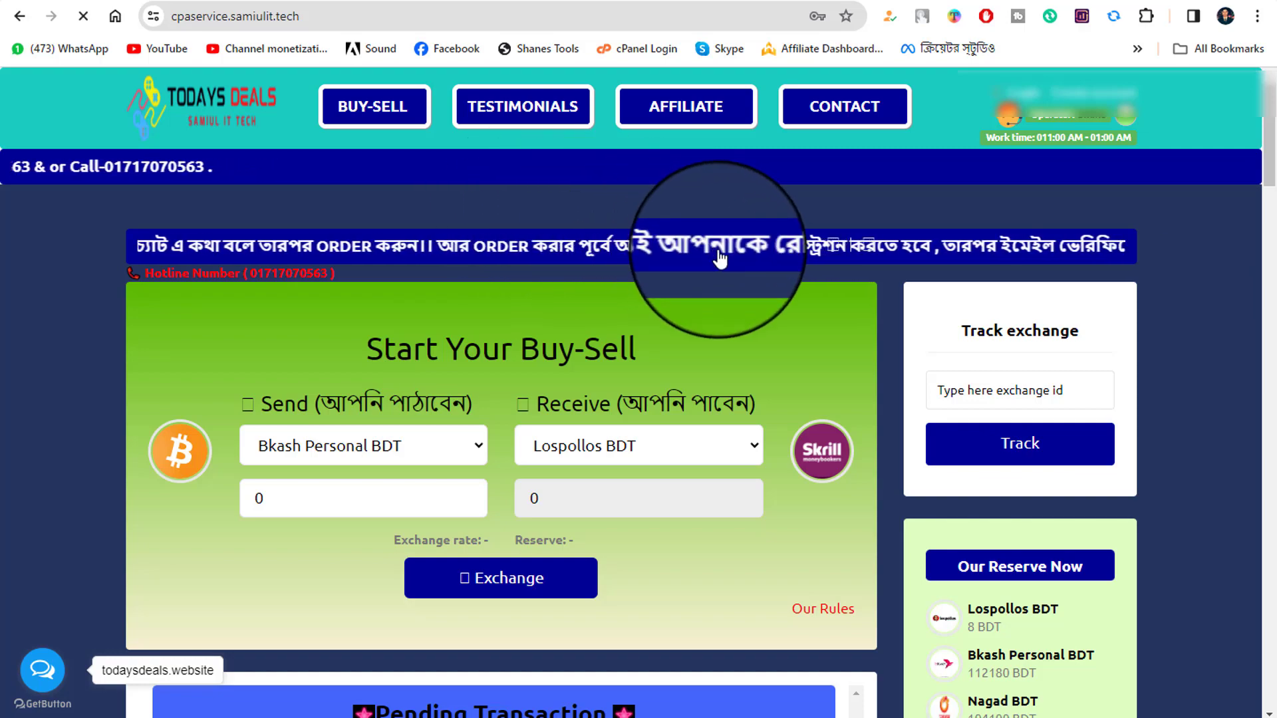
Examine the buy-sell exchange form, the reserve list and the pending transactions on the site's home page
scroll(799, 322, "down", 1)
scroll(792, 330, "down", 3)
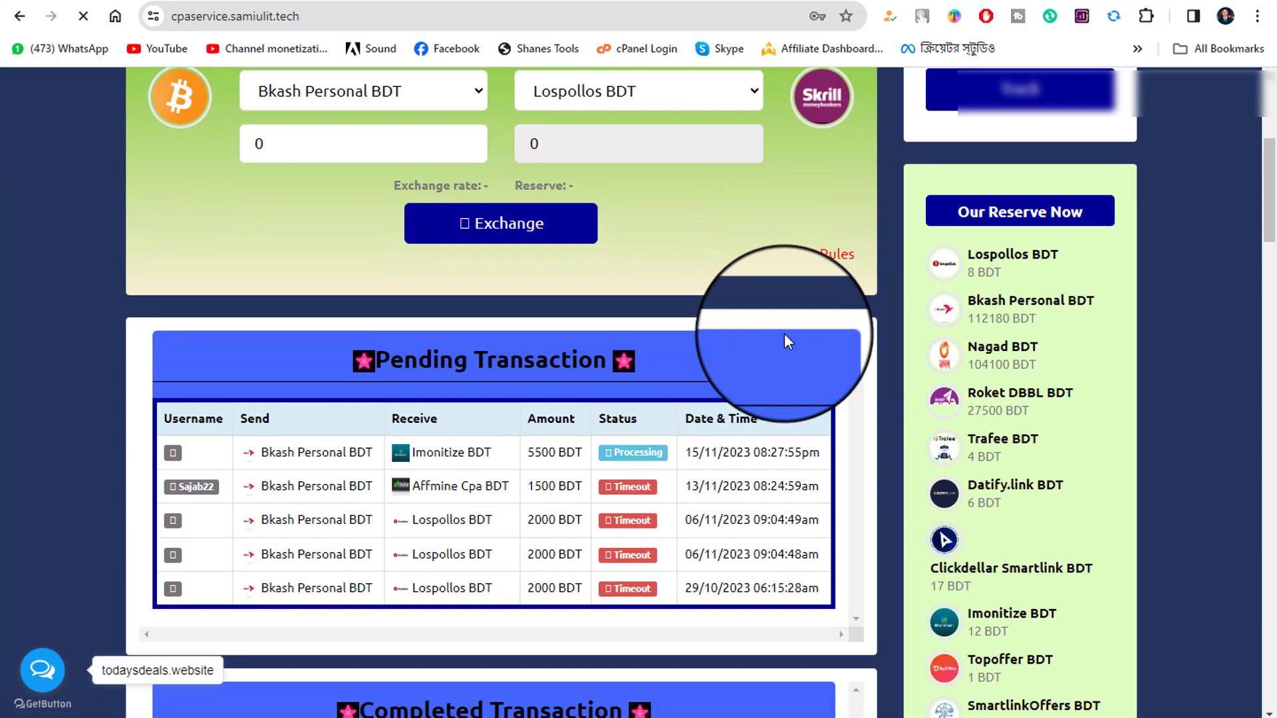
scroll(784, 333, "up", 4)
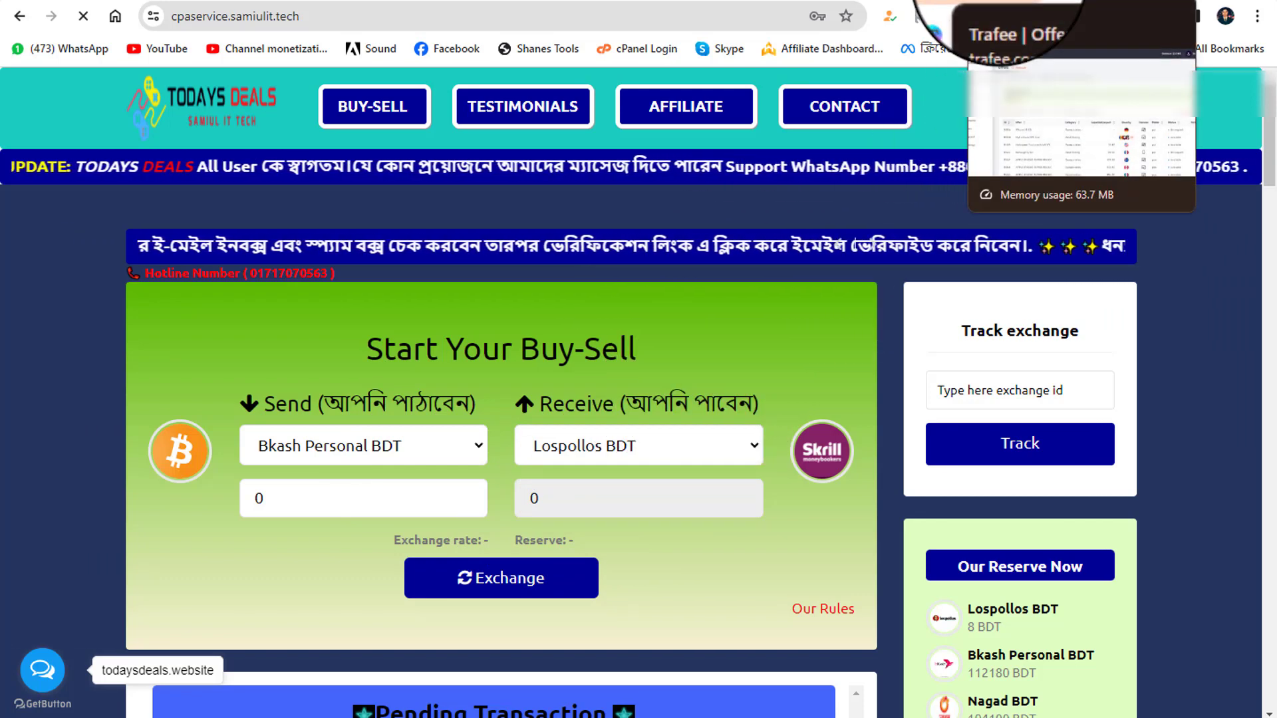
Switch to the Trafee Offers page, review the list of all offers and open the offer with ID 10758
left_click(998, 4)
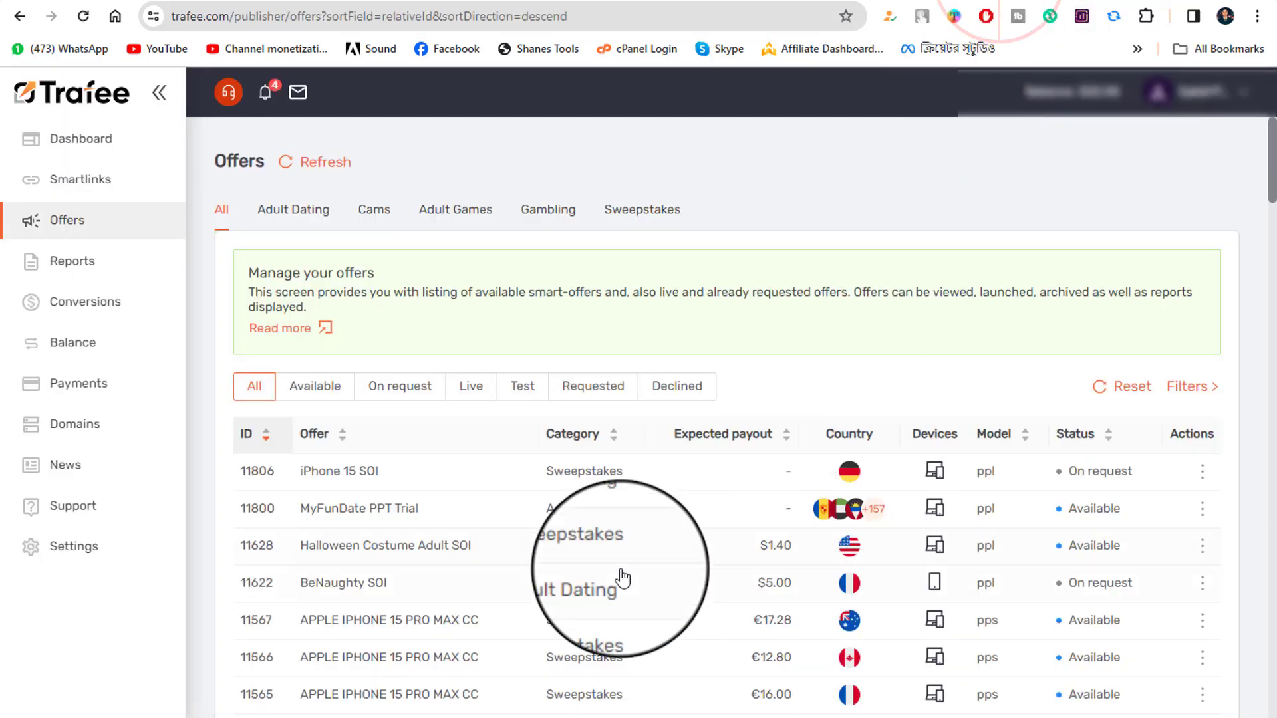
scroll(623, 511, "down", 3)
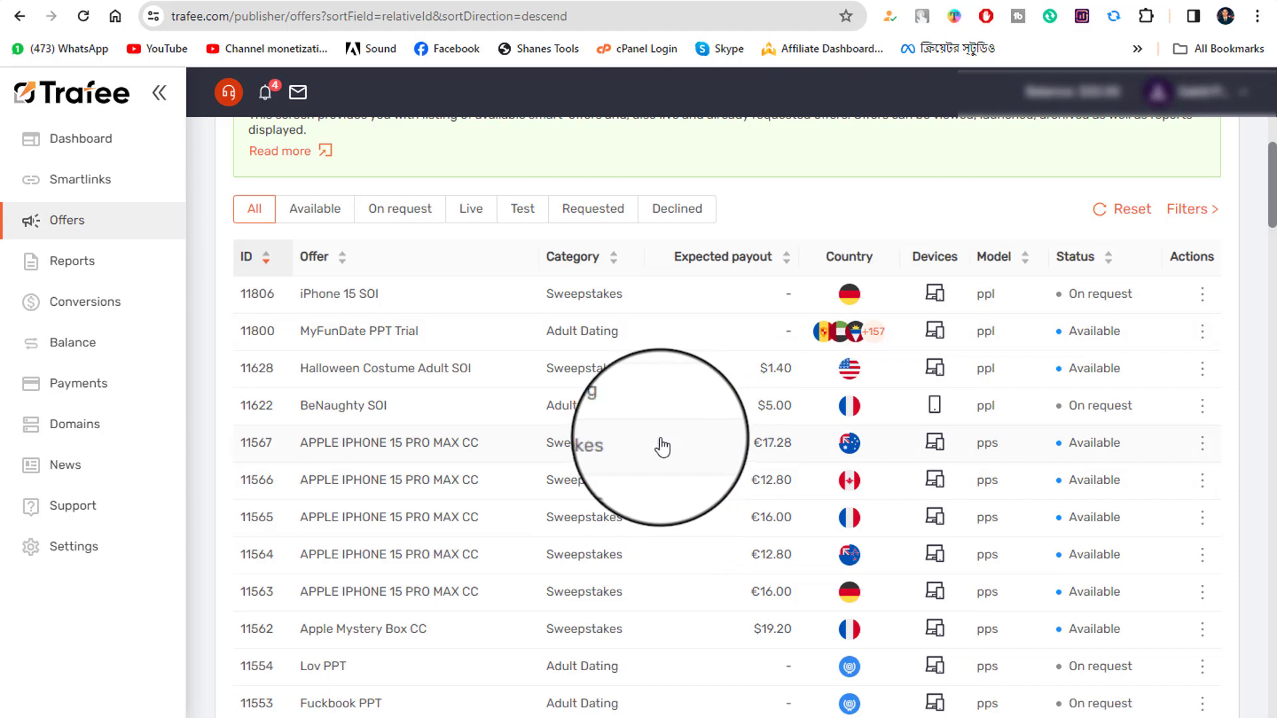
scroll(656, 442, "up", 3)
scroll(662, 469, "down", 4)
scroll(662, 468, "down", 7)
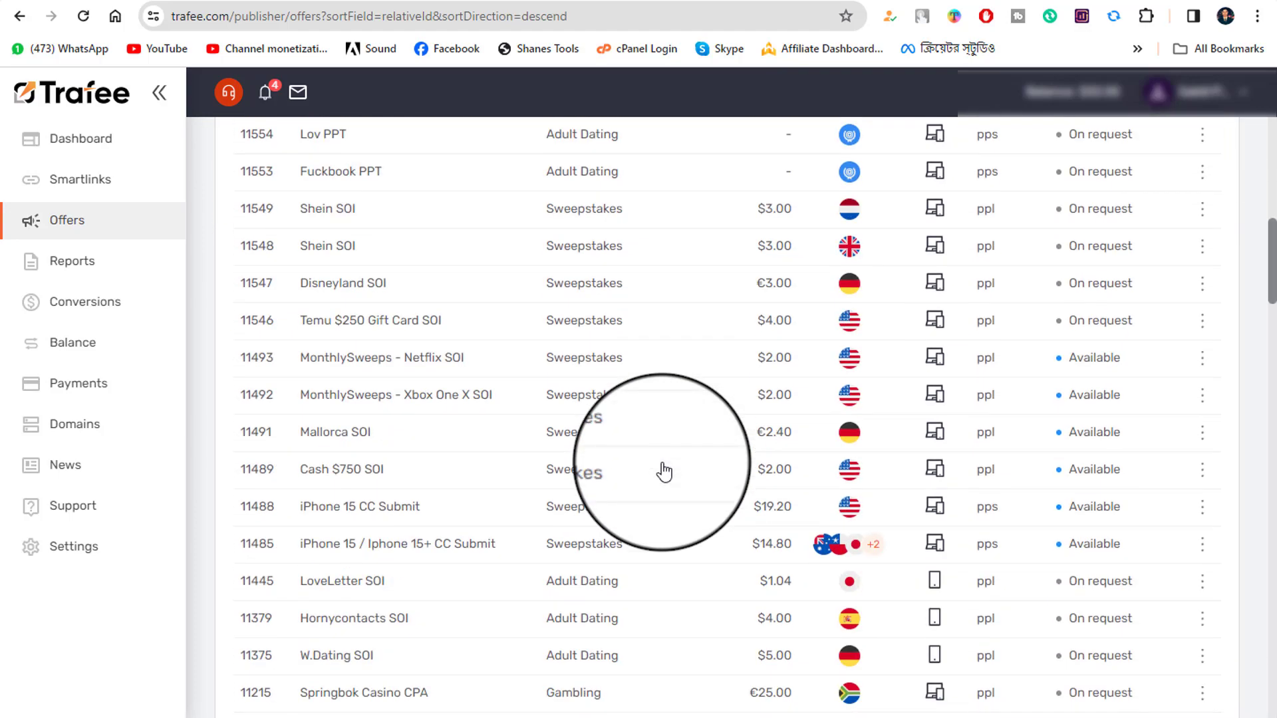
scroll(662, 470, "down", 10)
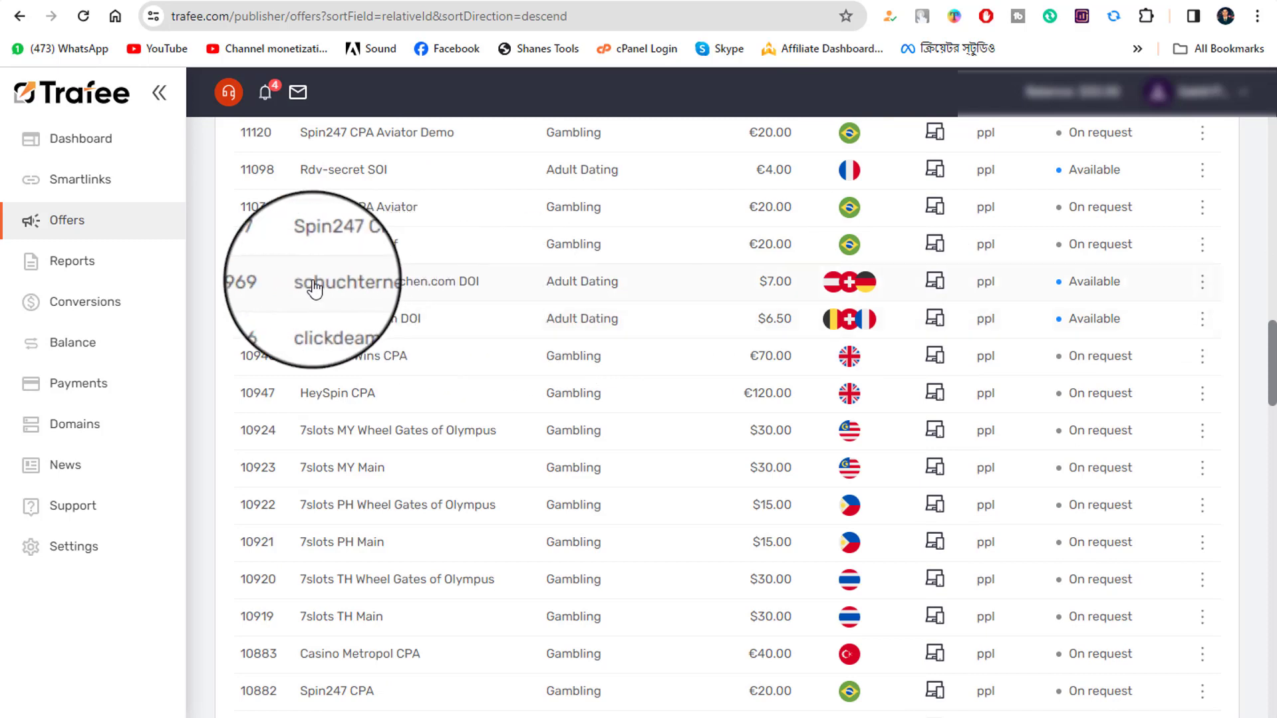
scroll(652, 469, "down", 5)
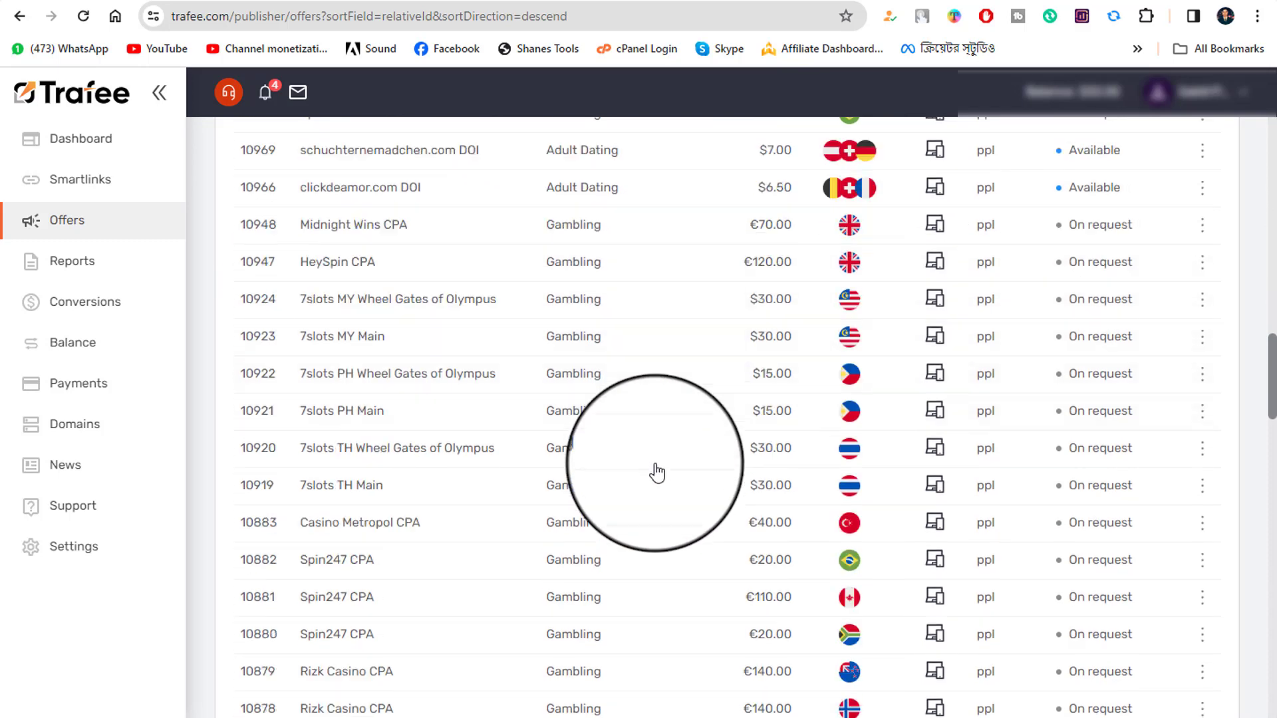
scroll(651, 474, "down", 6)
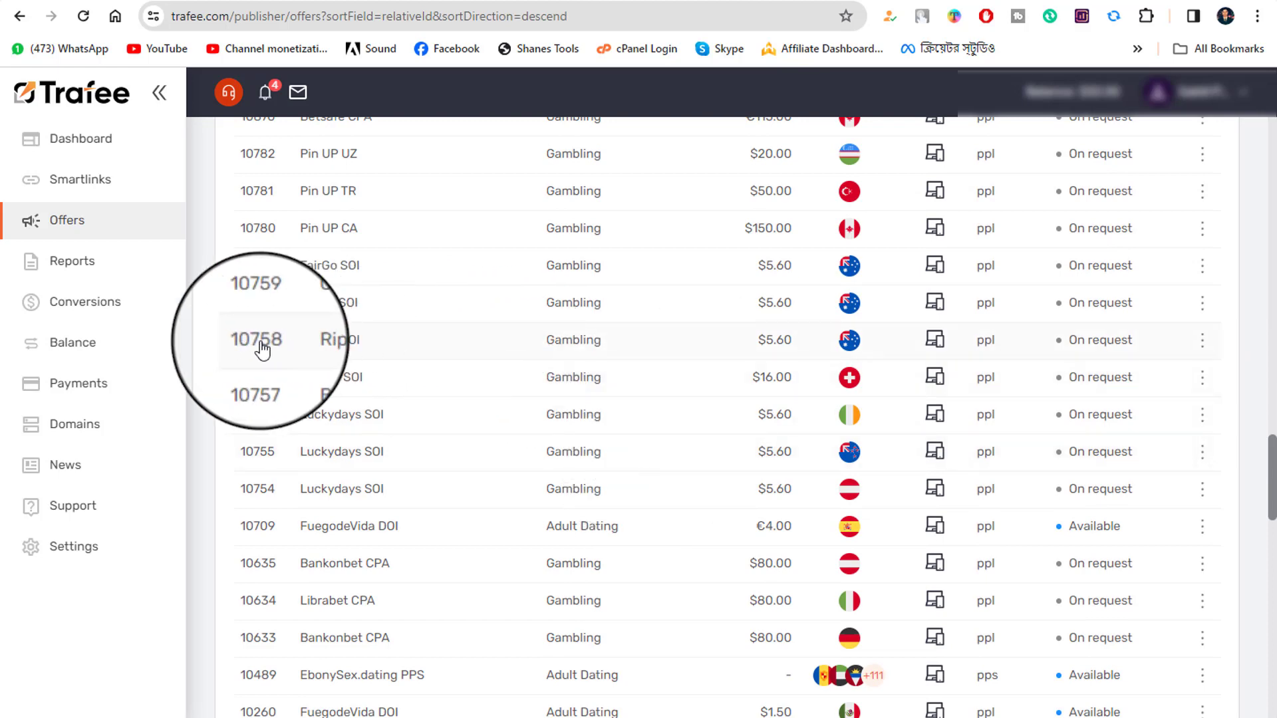
left_click_drag(234, 341, 286, 341)
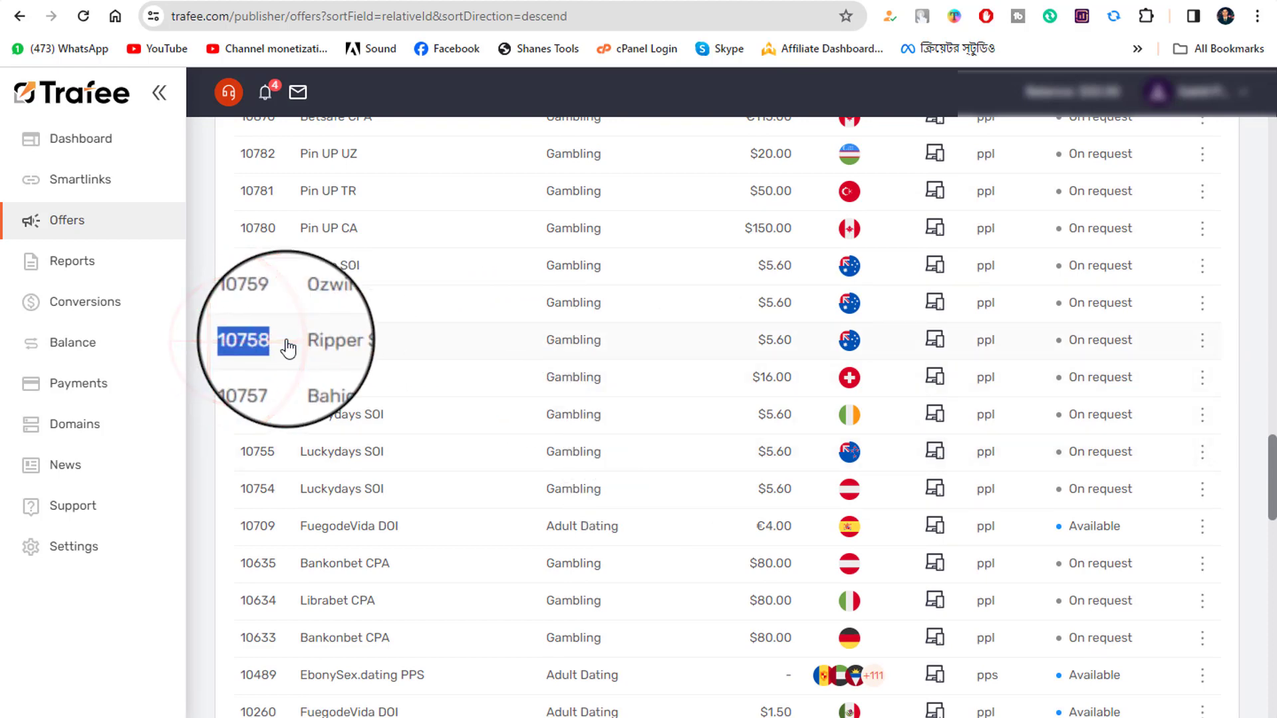
left_click(269, 347)
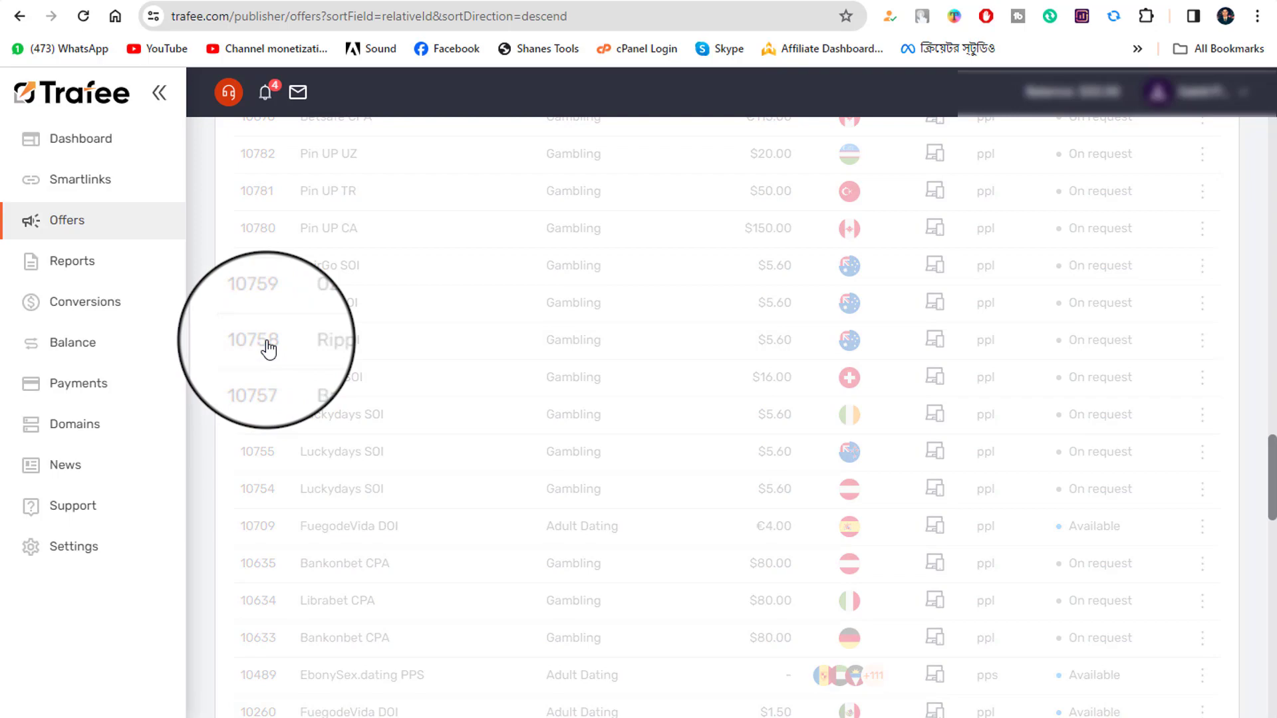